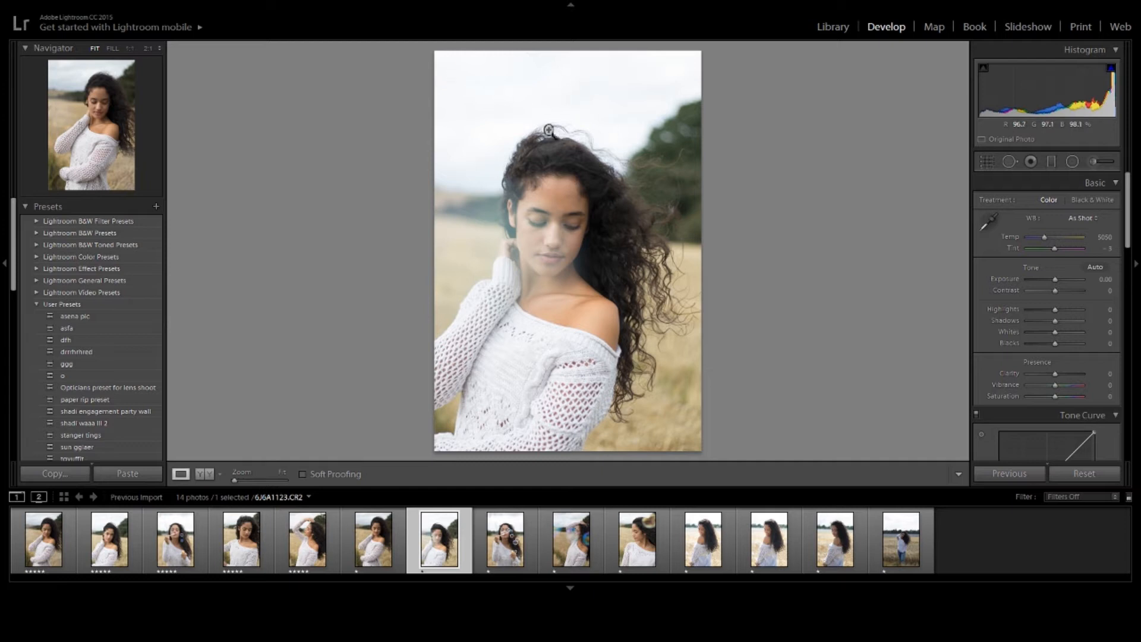
Crop the portrait tighter around the woman at the original aspect ratio, trimming the sky above and the background beside her hair
left_click(987, 161)
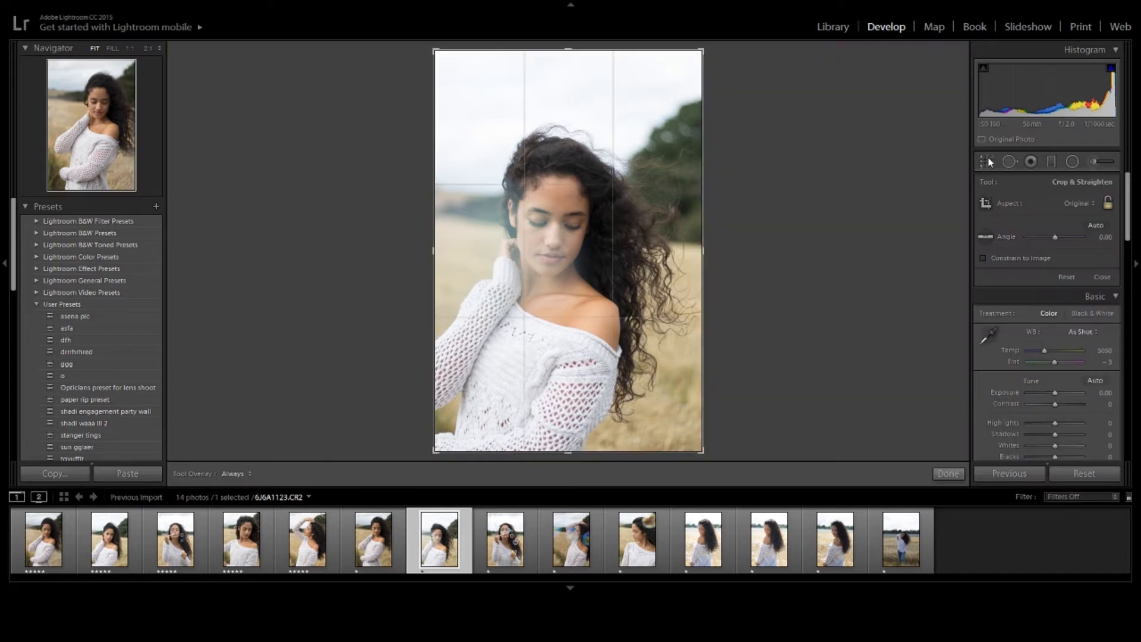
left_click_drag(710, 58, 692, 91)
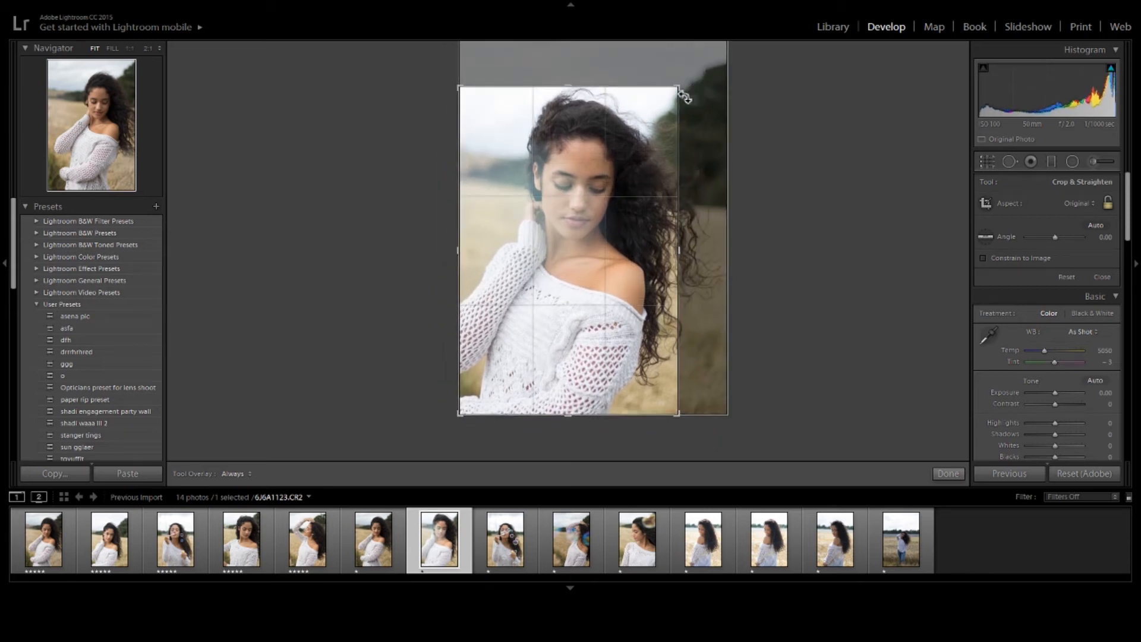
left_click_drag(596, 164, 591, 161)
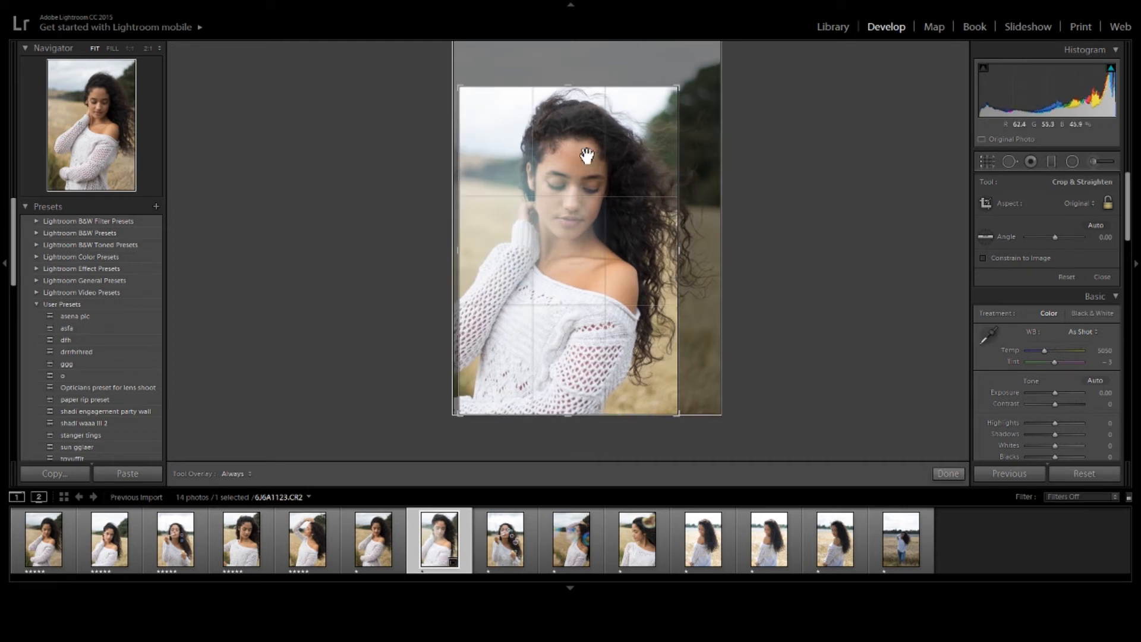
key("Return")
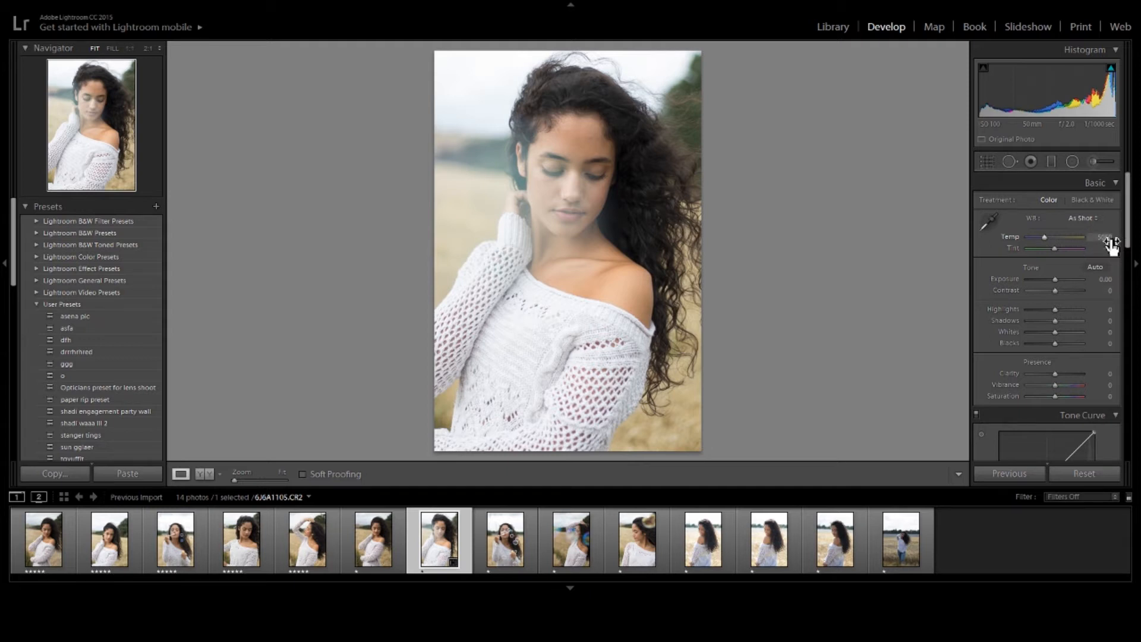
Warm the white balance by setting Temp to 7400, and compare the before and after versions side by side
left_click_drag(1106, 238, 1121, 238)
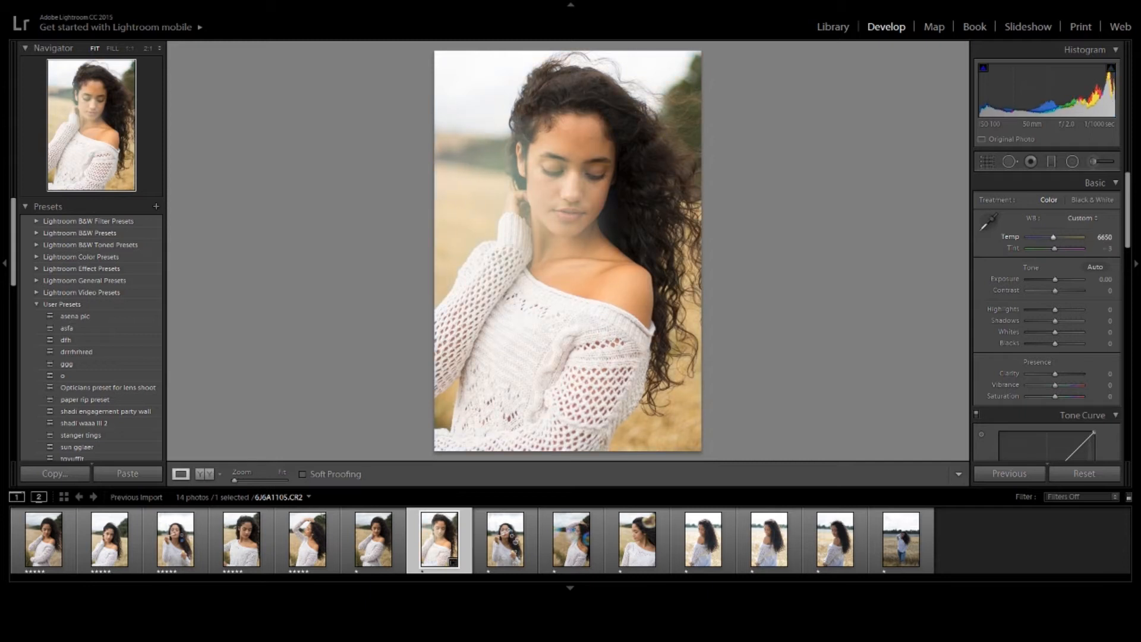
left_click_drag(1121, 238, 1127, 239)
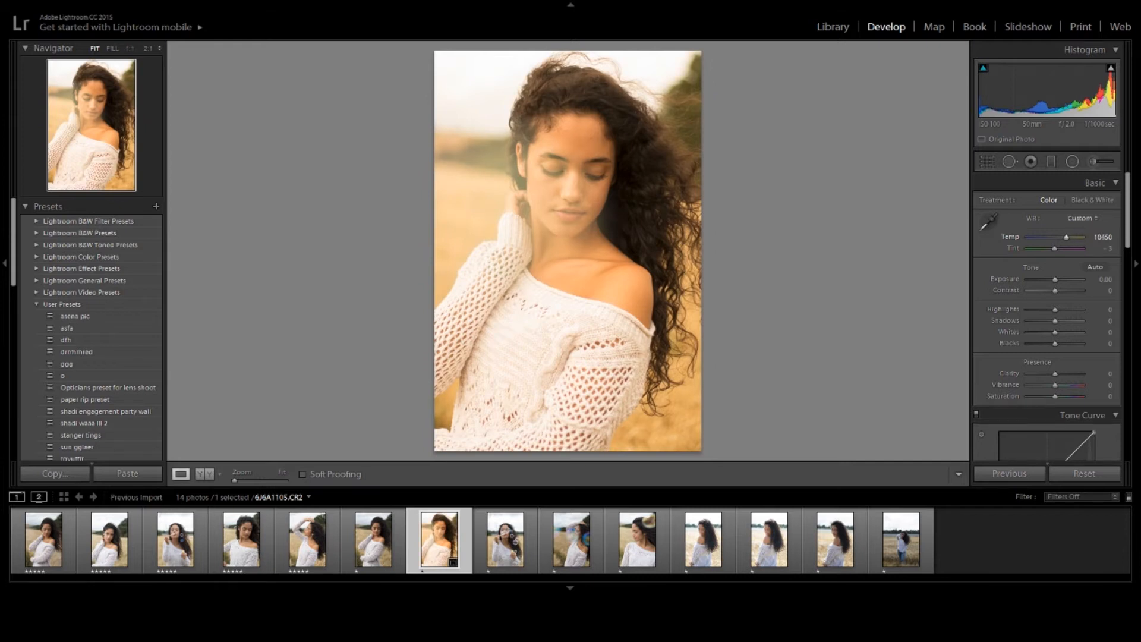
left_click_drag(1104, 237, 1100, 237)
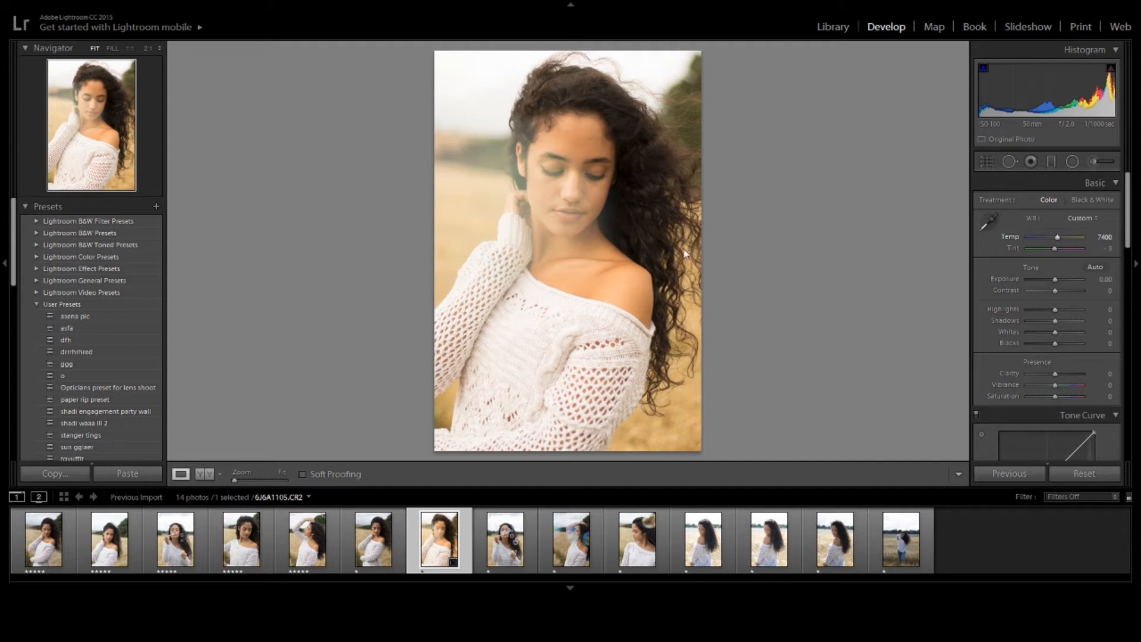
left_click(211, 472)
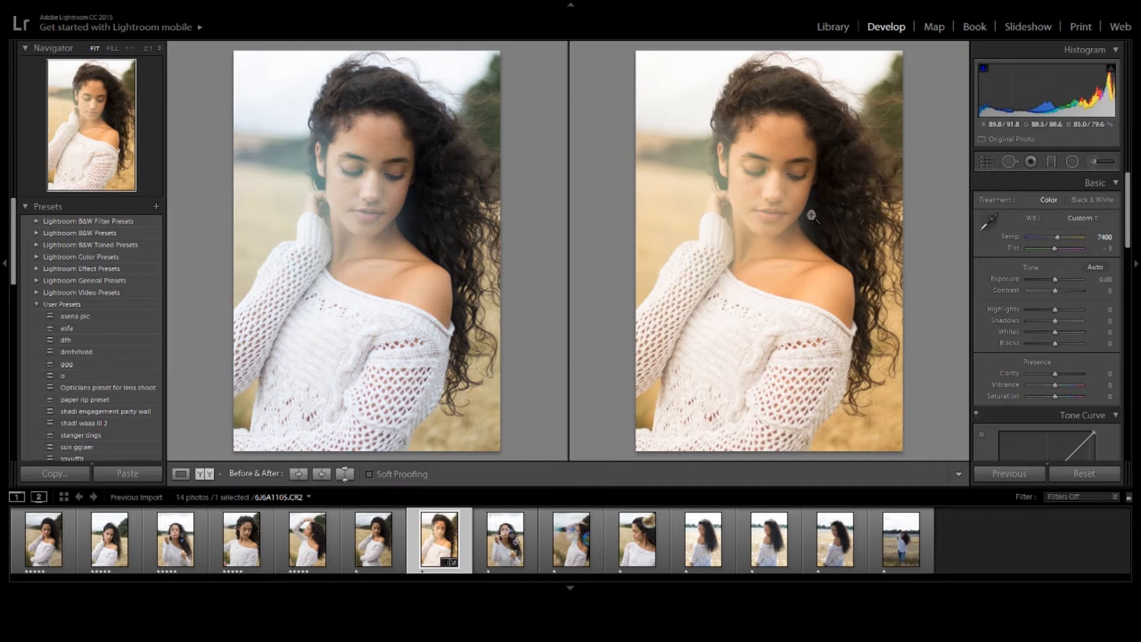
left_click(180, 475)
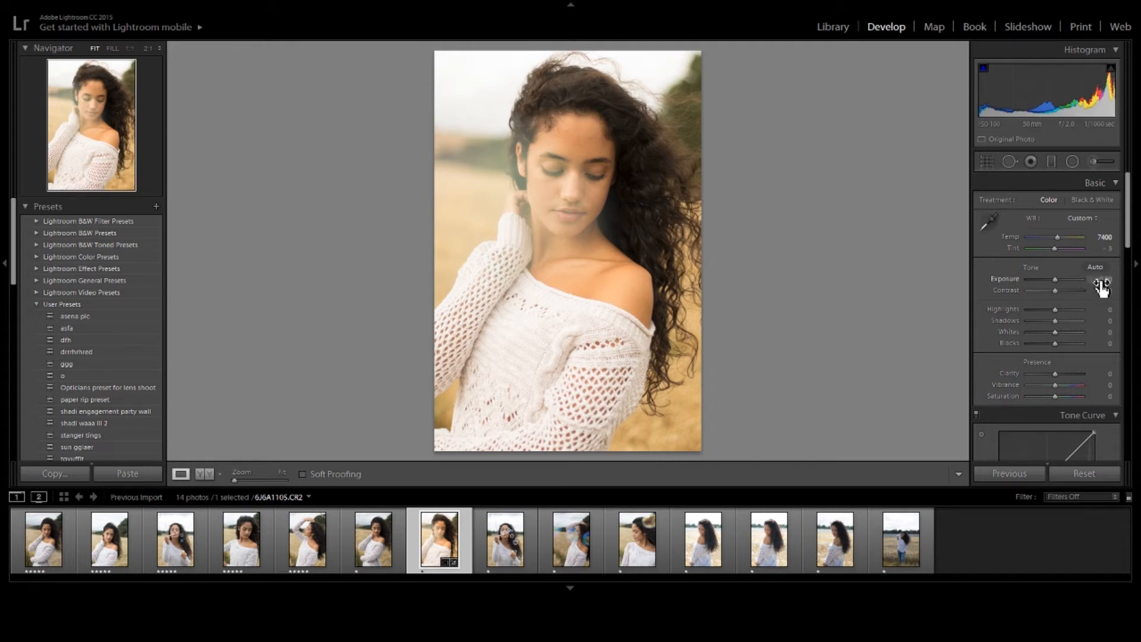
Adjust the basic tone settings to Highlights −21, Shadows +8 and Whites −7
scroll(1119, 300, "down", 2)
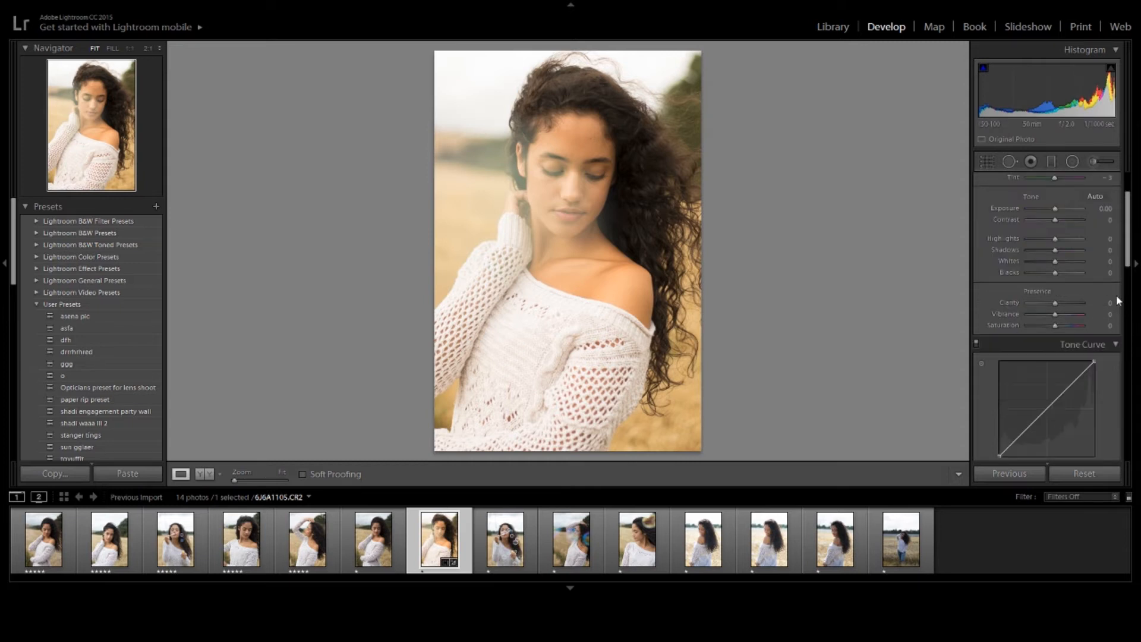
left_click_drag(1107, 240, 1049, 239)
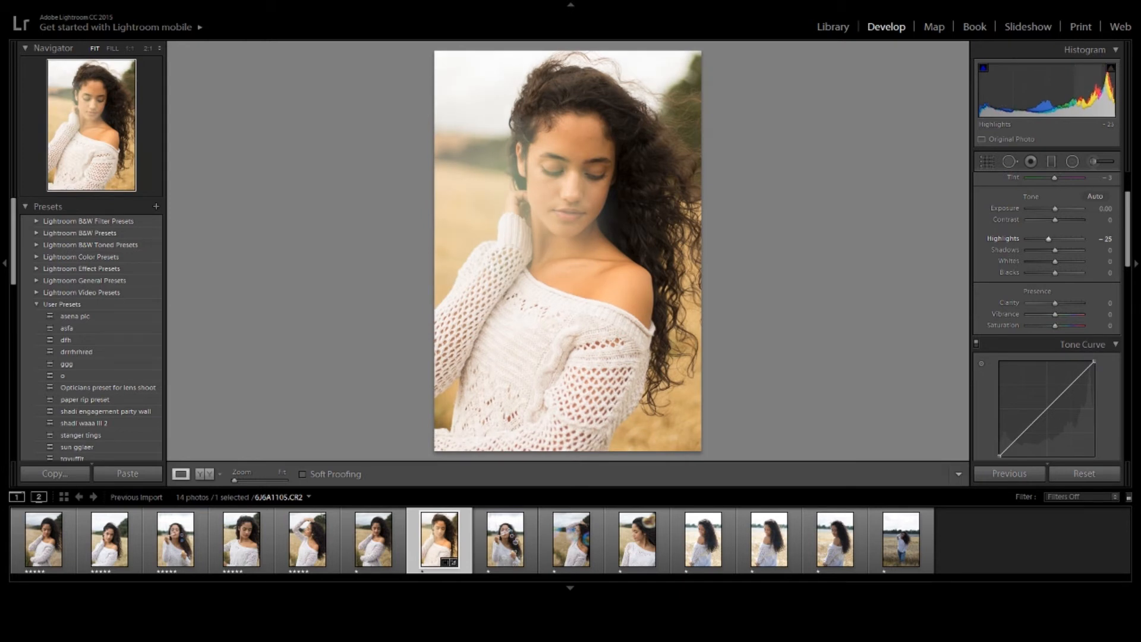
left_click(1106, 238)
type("- 25")
key("Return")
mouse_move(1106, 240)
left_mouse_down()
mouse_move(1117, 240)
mouse_move(1111, 250)
left_mouse_up()
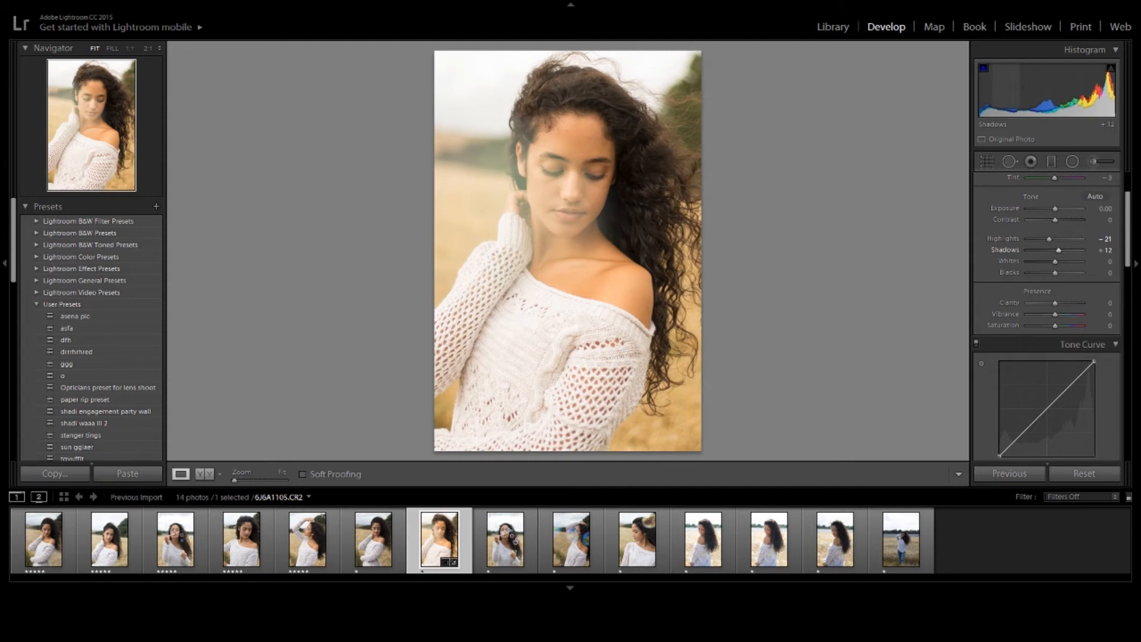
mouse_move(1069, 251)
left_mouse_down()
mouse_move(1044, 250)
mouse_move(1057, 251)
left_mouse_up()
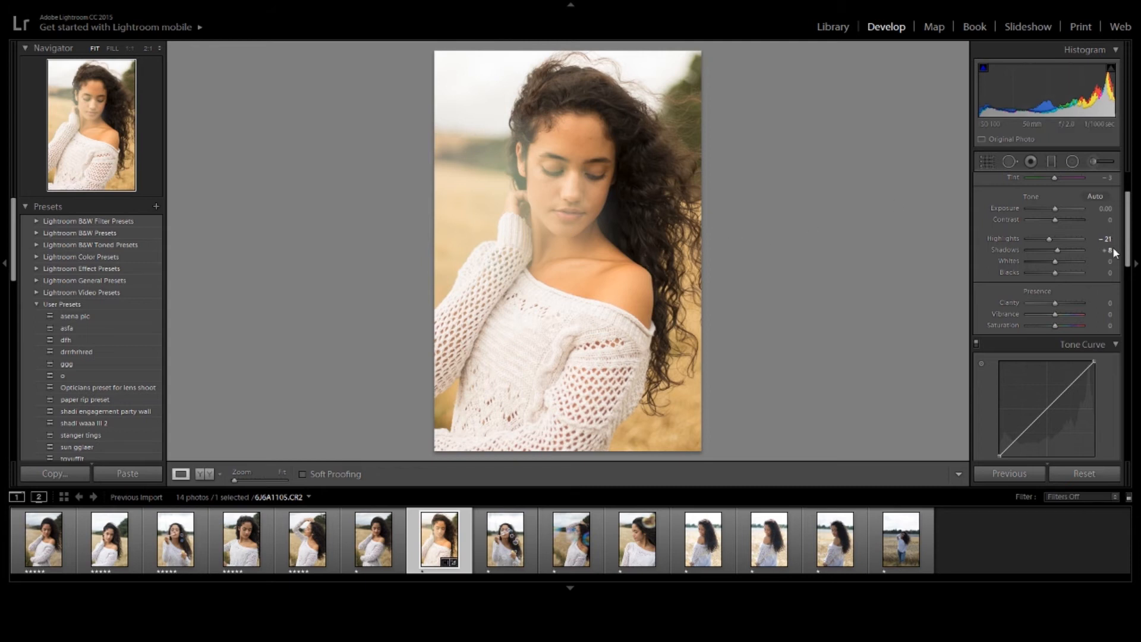
mouse_move(1110, 263)
left_mouse_down()
mouse_move(1074, 264)
mouse_move(1132, 264)
mouse_move(1092, 264)
mouse_move(1103, 263)
left_mouse_up()
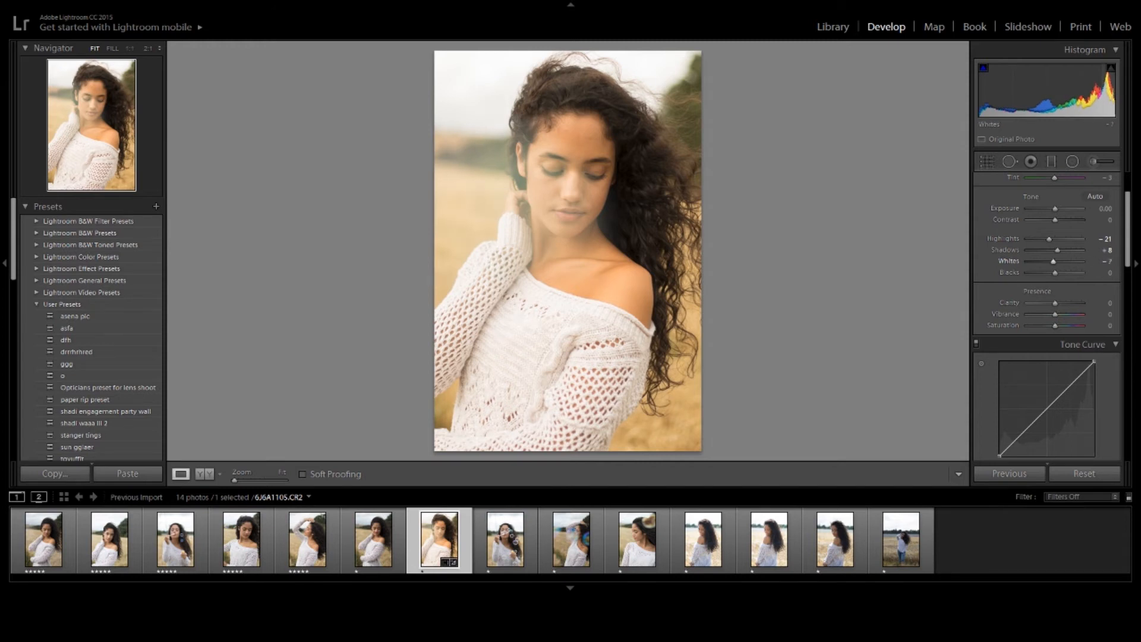
Examine the face, hair and blurred background at 1:1 magnification
left_click(550, 173)
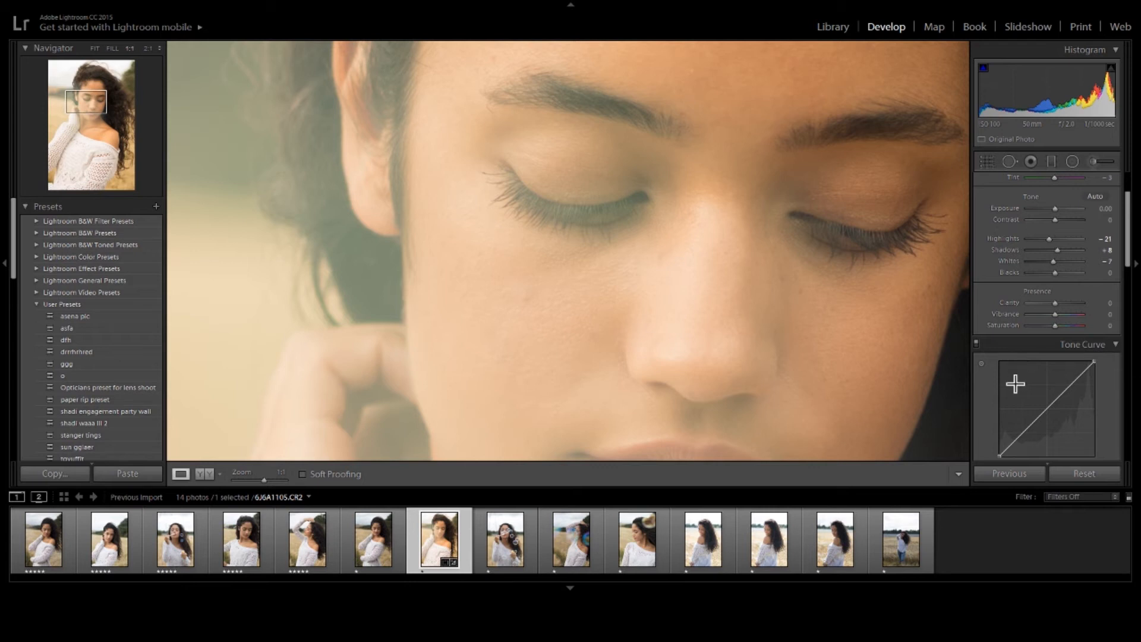
left_click_drag(754, 303, 721, 216)
left_click_drag(705, 173, 600, 260)
left_click(600, 260)
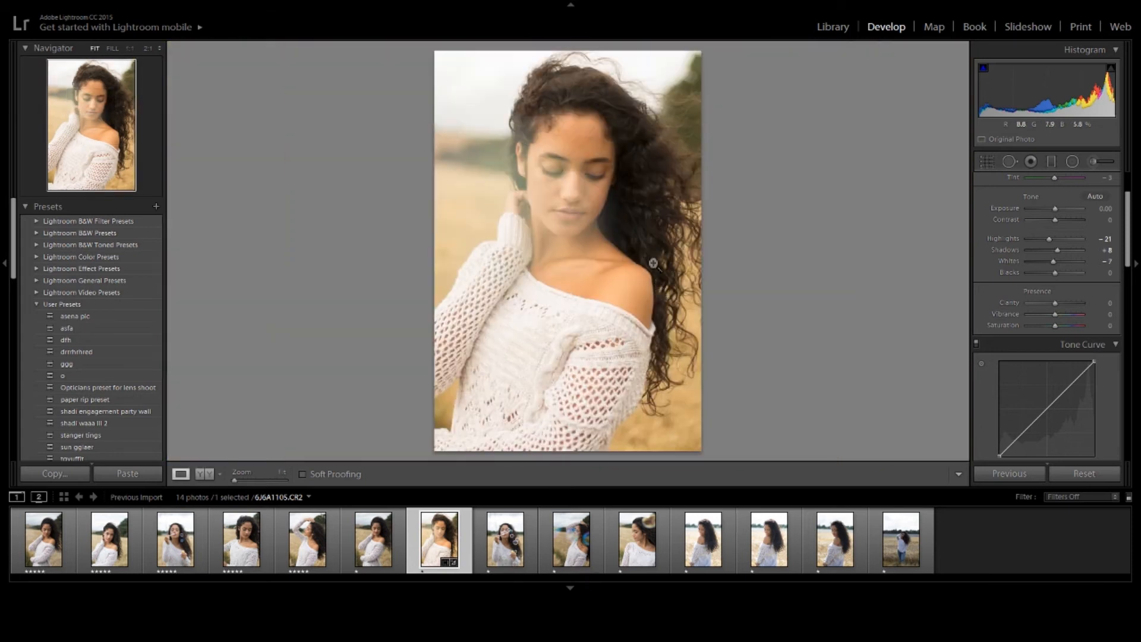
left_click(481, 165)
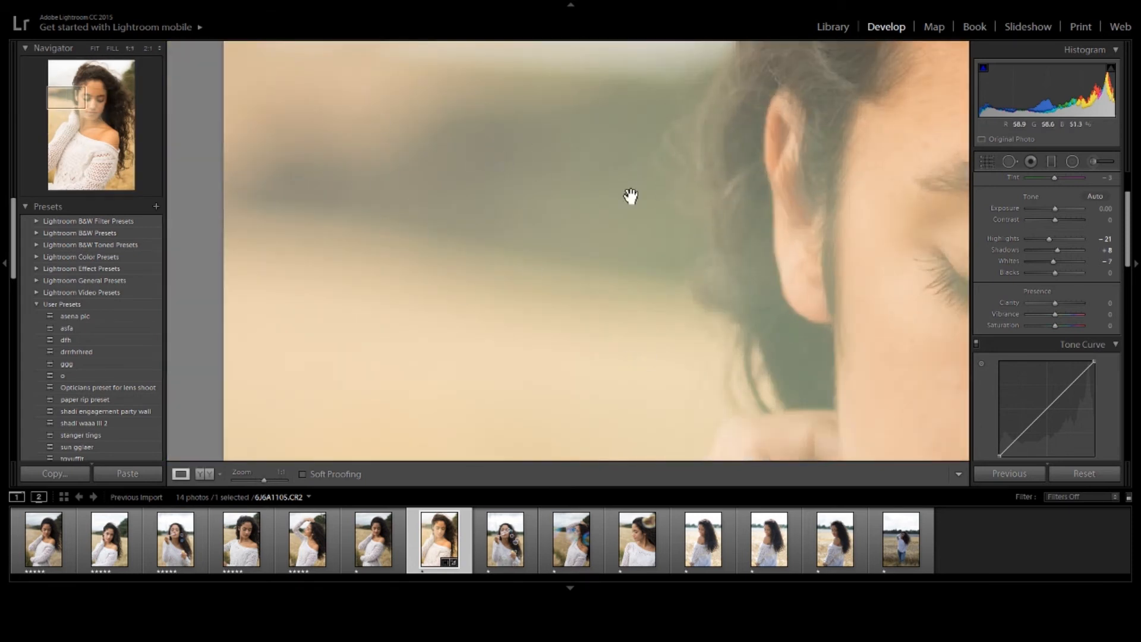
left_click_drag(643, 216, 584, 147)
left_click_drag(715, 232, 609, 198)
left_click_drag(698, 259, 526, 261)
left_click(542, 249)
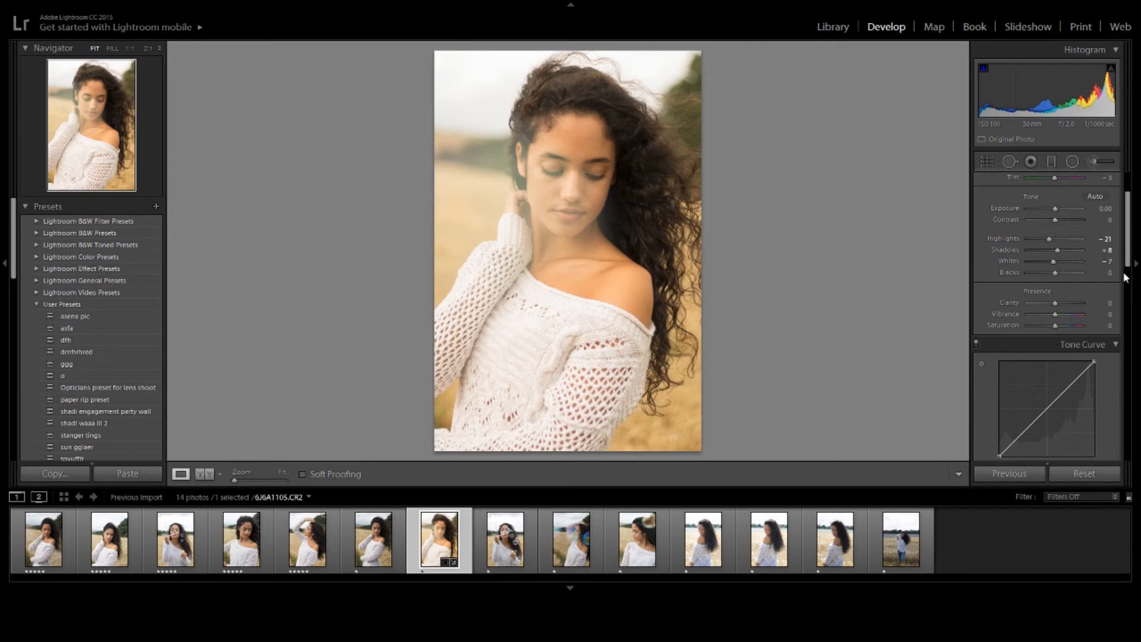
Add two points low on the RGB tone curve, raise its black point to about 6 %, and check the dark hair up close
left_click_drag(1124, 274, 1126, 279)
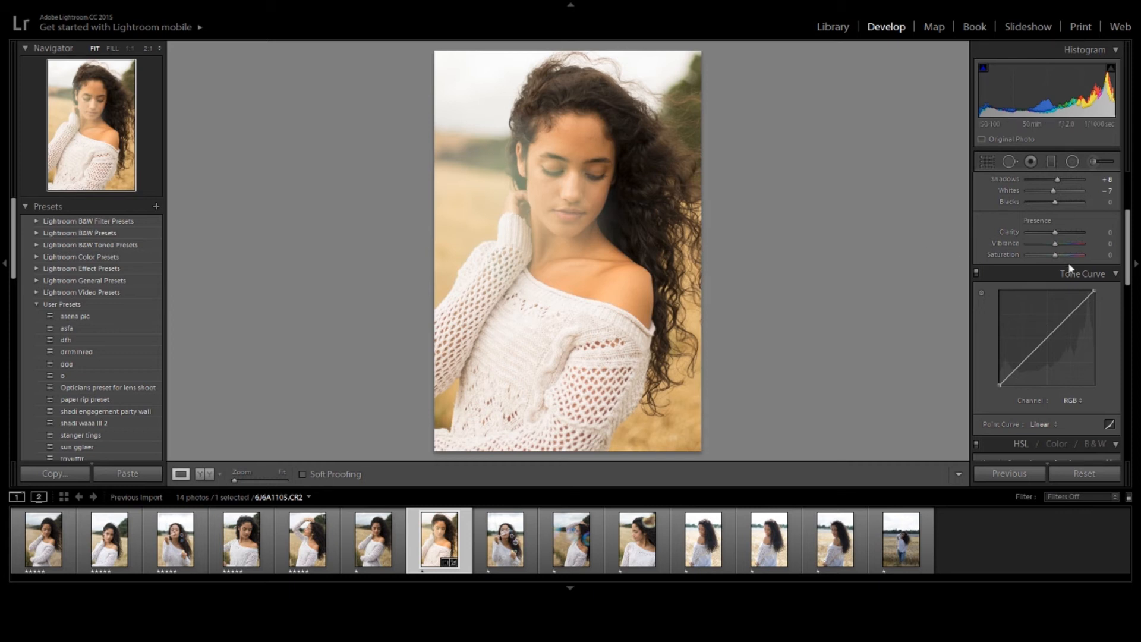
scroll(1068, 269, "down", 3)
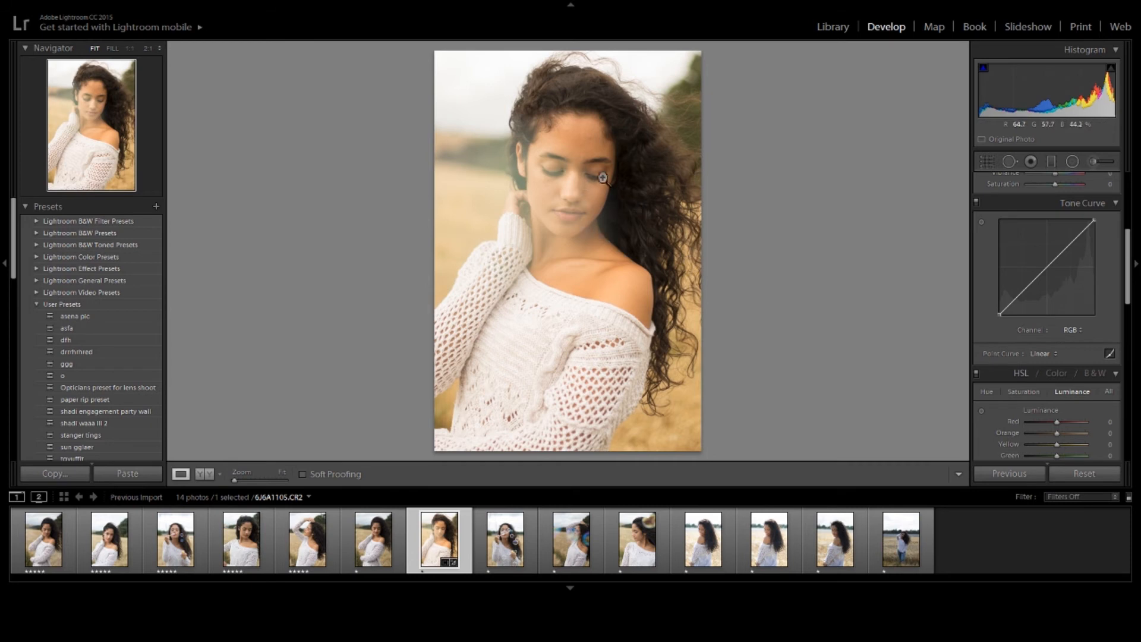
left_click(624, 228)
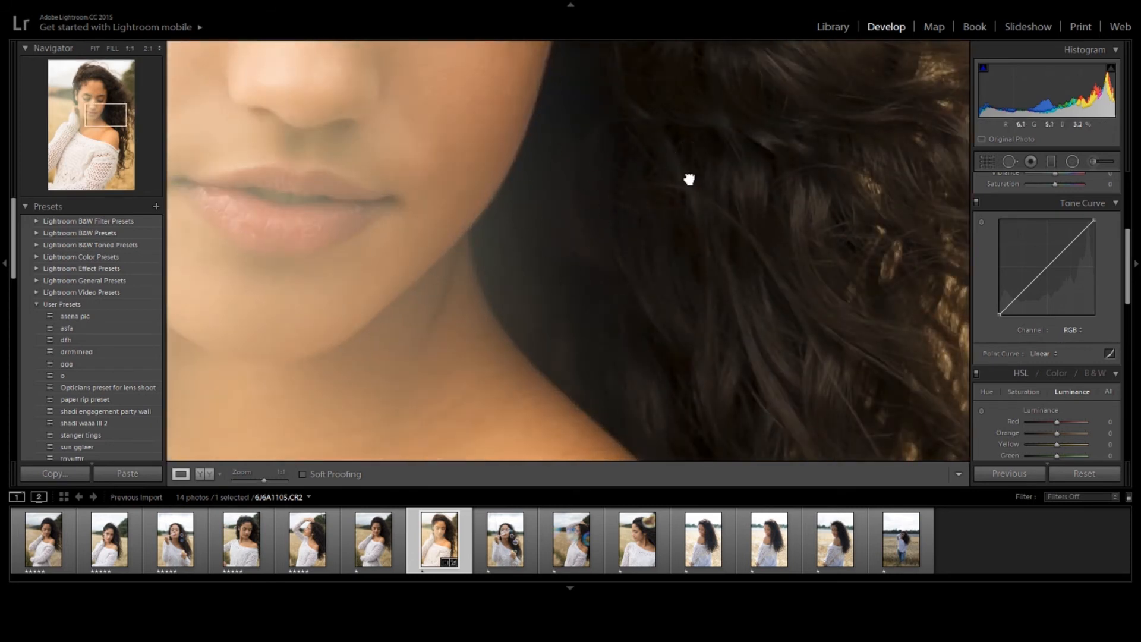
left_click_drag(690, 178, 583, 247)
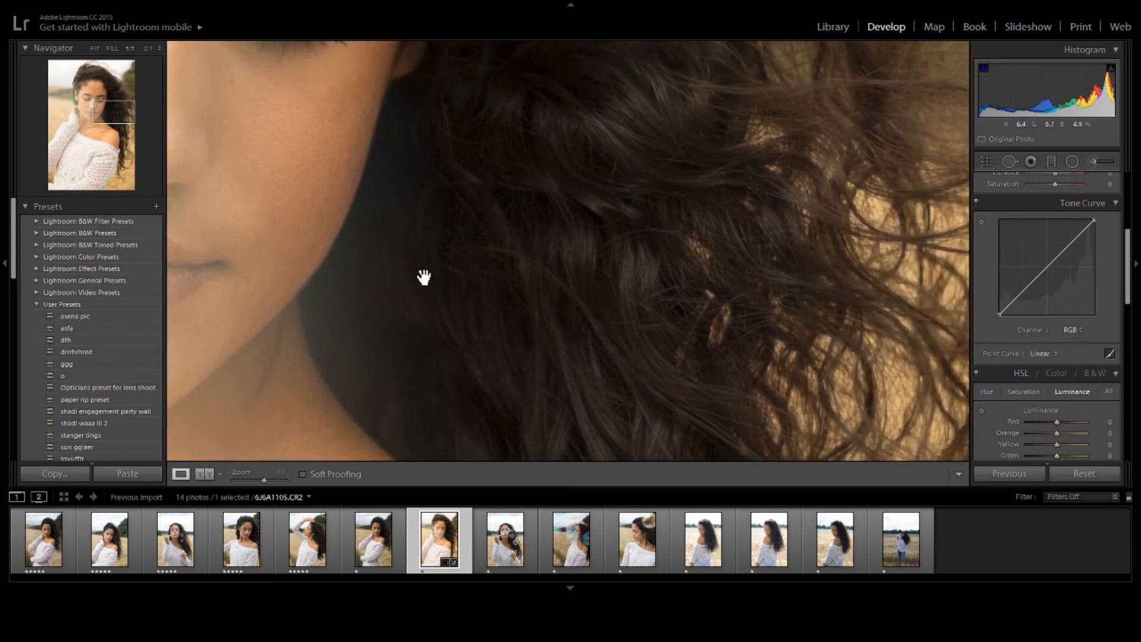
left_click(419, 248)
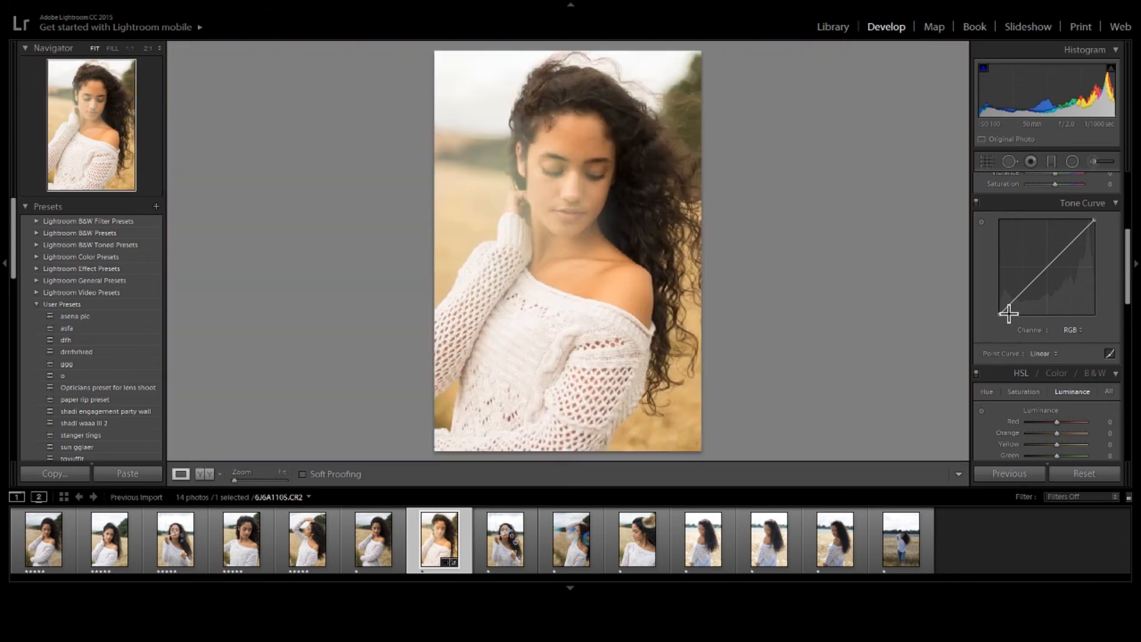
left_click(1009, 304)
left_click(1025, 288)
left_click_drag(999, 314, 999, 309)
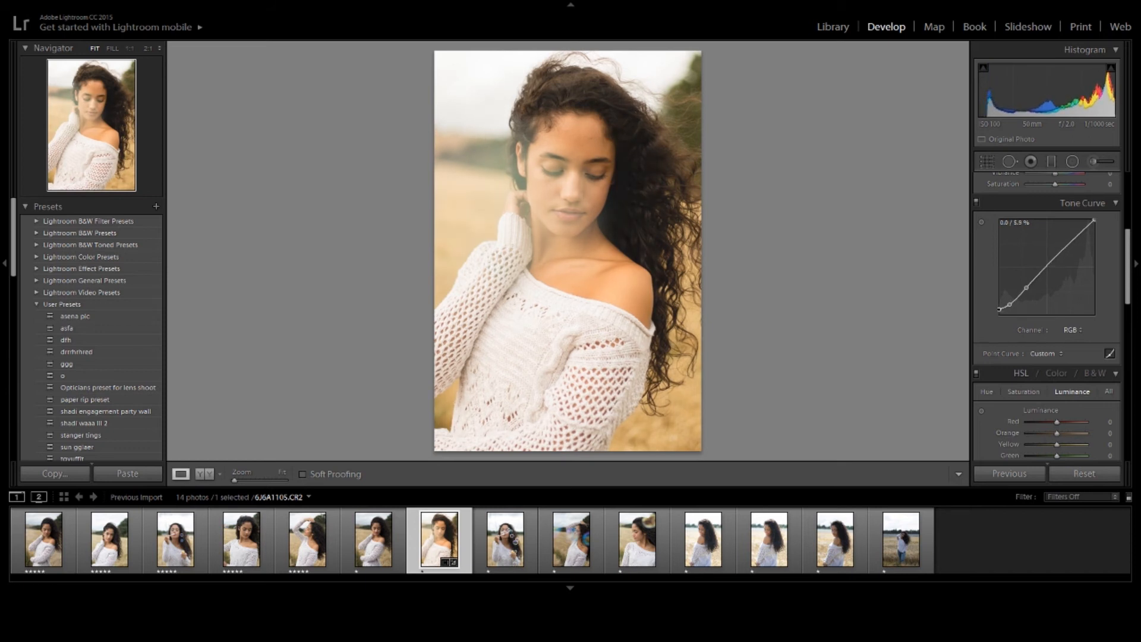
left_click(635, 172)
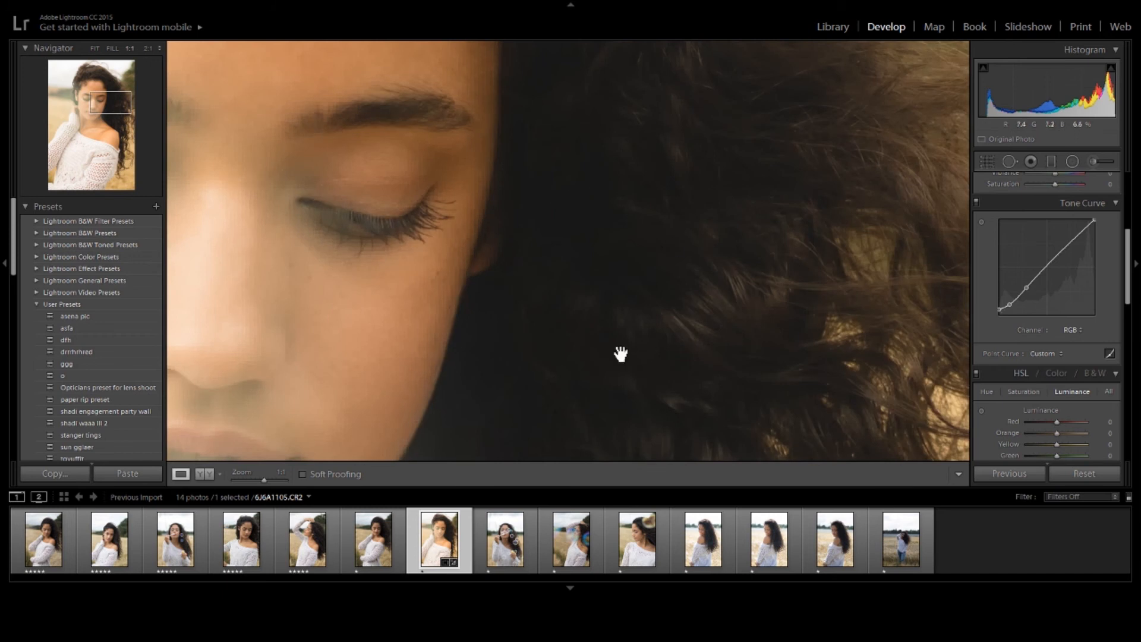
left_click_drag(537, 287, 511, 152)
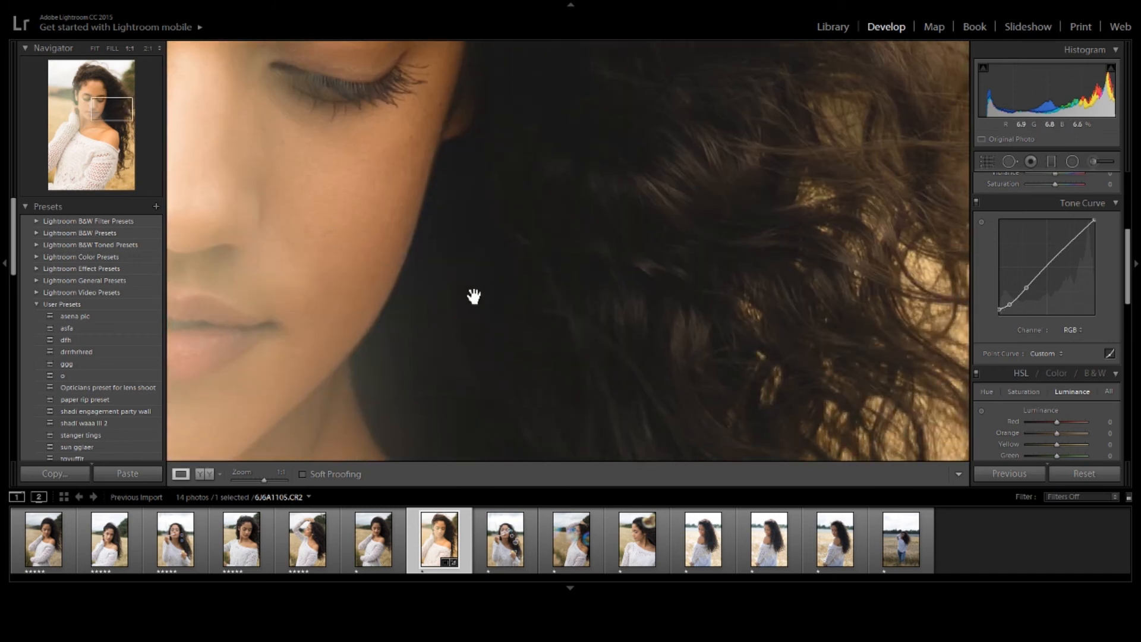
left_click(474, 328)
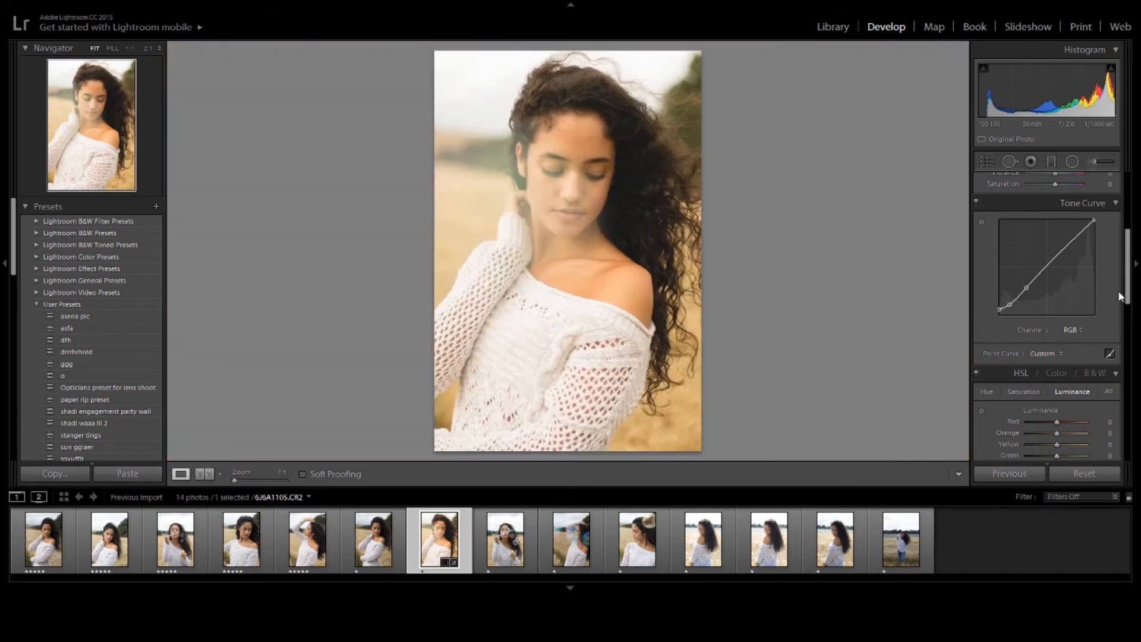
Inspect the green background behind the hair and set the Green hue to −77 in the HSL adjustments
scroll(1120, 293, "down", 3)
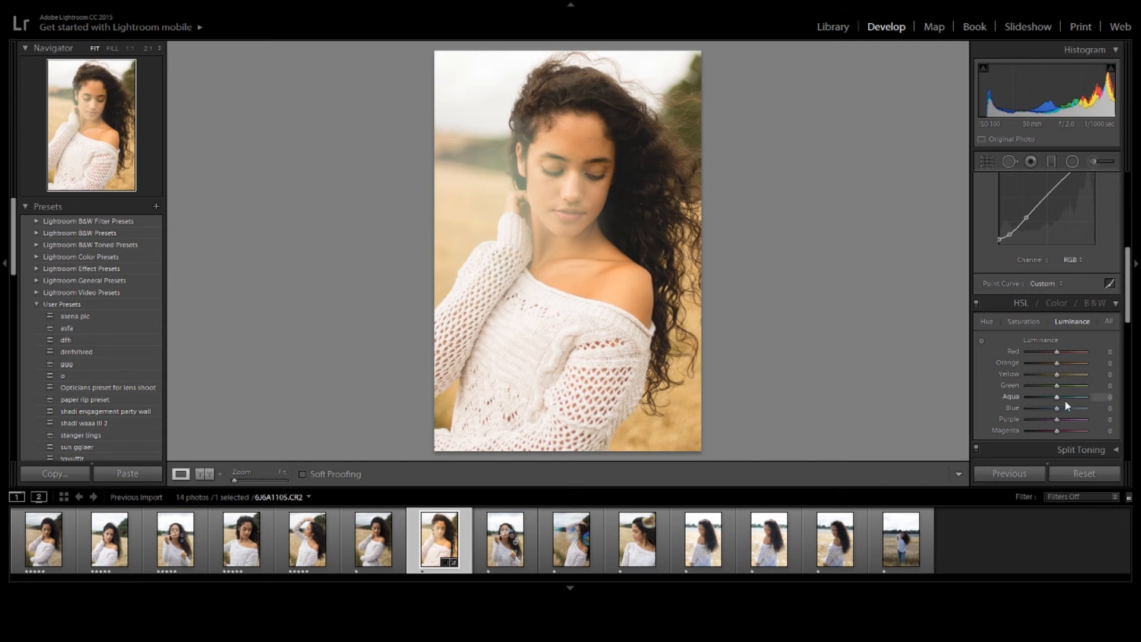
left_click(986, 322)
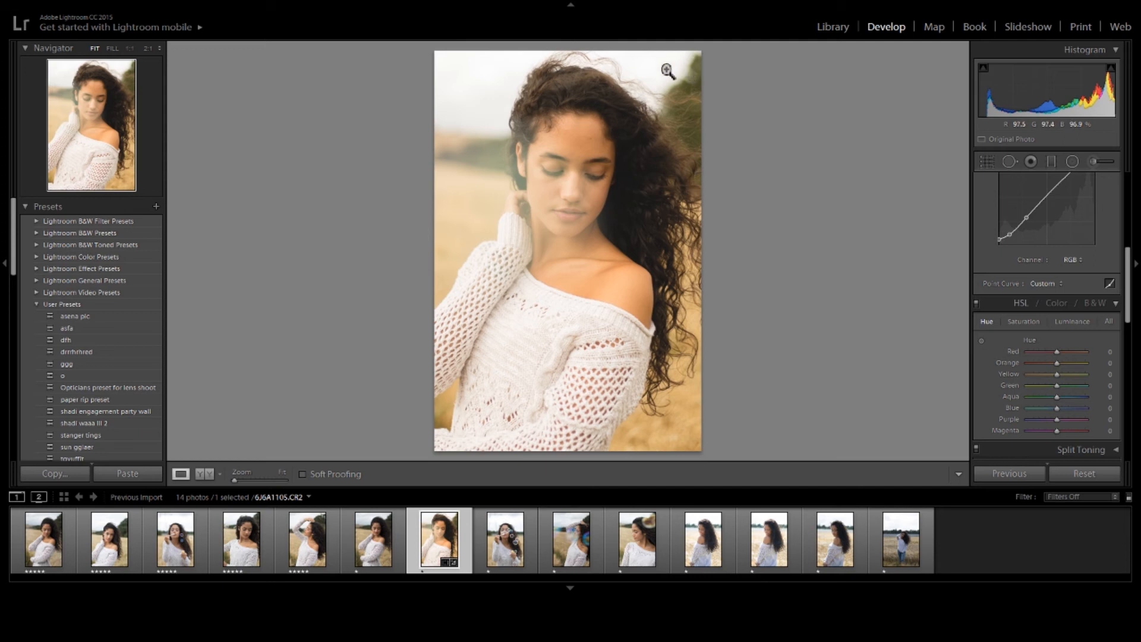
left_click(697, 109)
left_click_drag(696, 109, 576, 239)
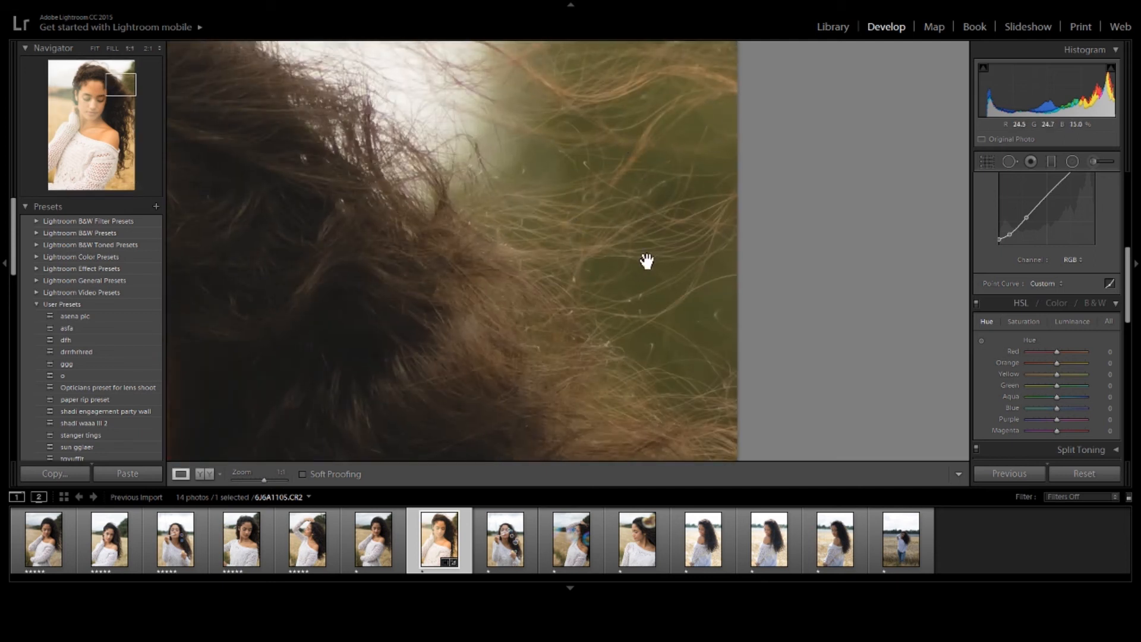
left_click_drag(652, 306, 603, 133)
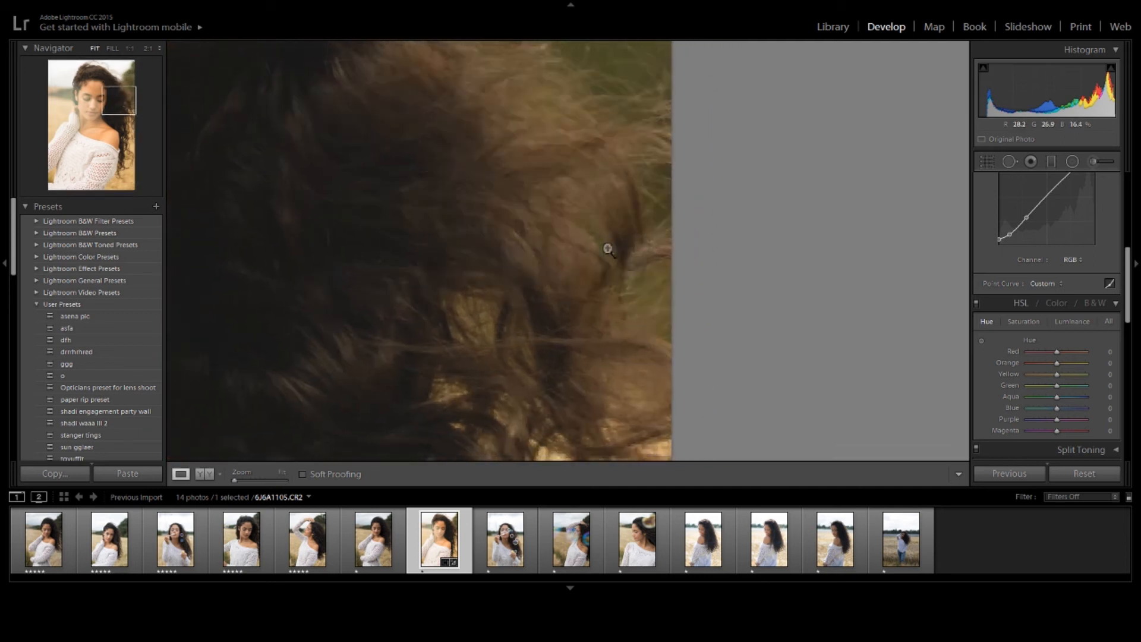
left_click(611, 247)
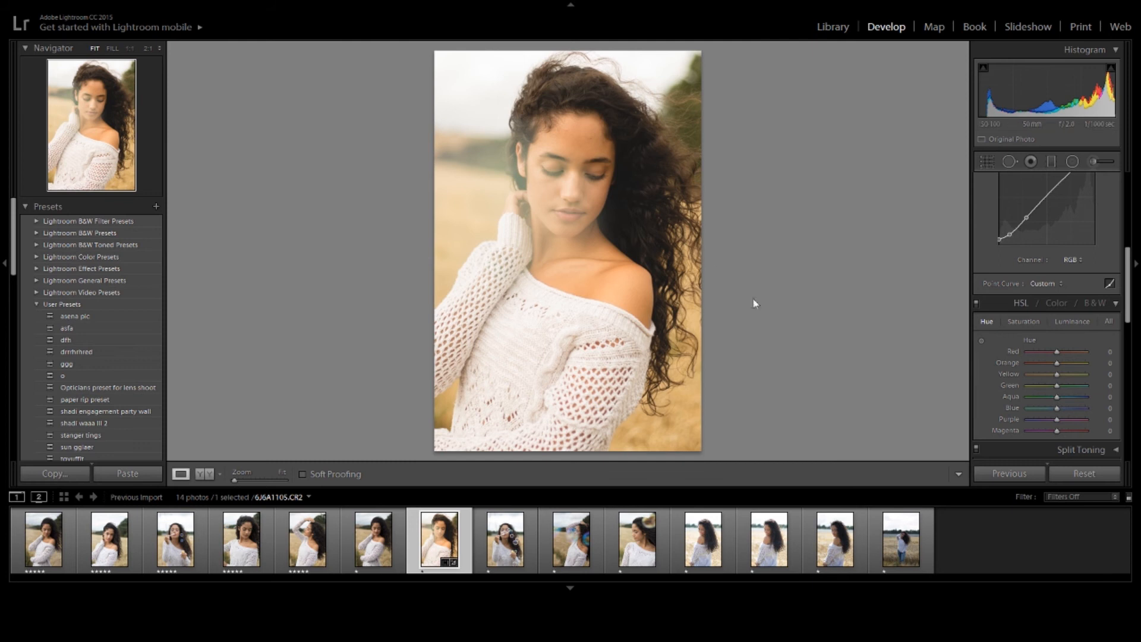
left_click_drag(1106, 396, 1102, 397)
left_click_drag(985, 383, 987, 383)
left_click_drag(1109, 386, 1105, 388)
Set the sharpening Amount to 114 and inspect the face at 1:1 magnification
scroll(1100, 321, "down", 6)
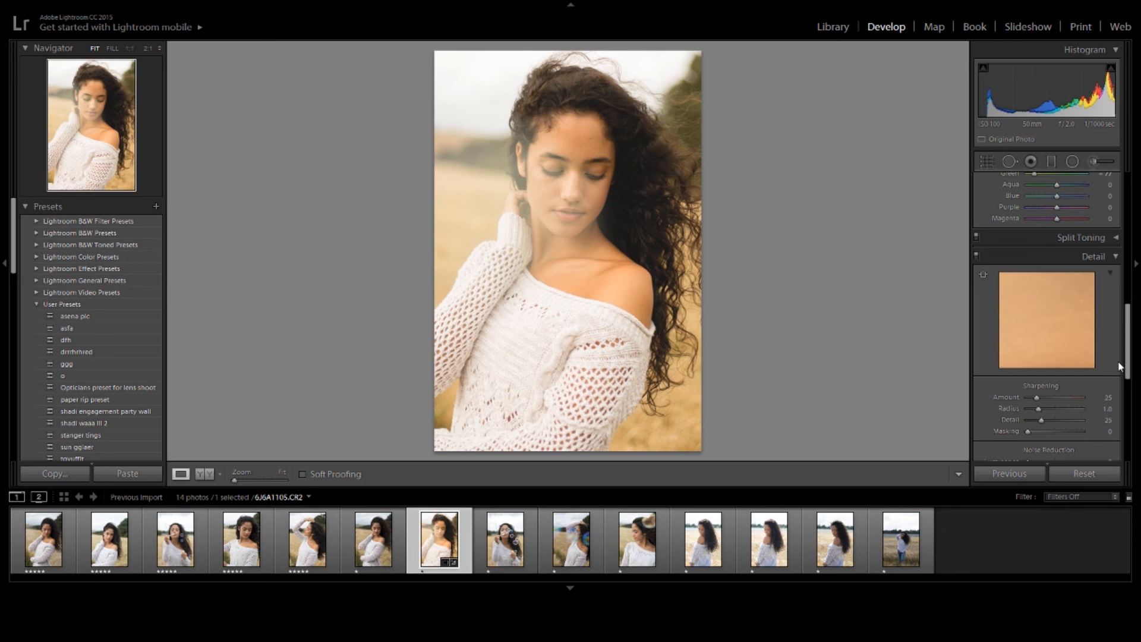
scroll(1086, 376, "down", 2)
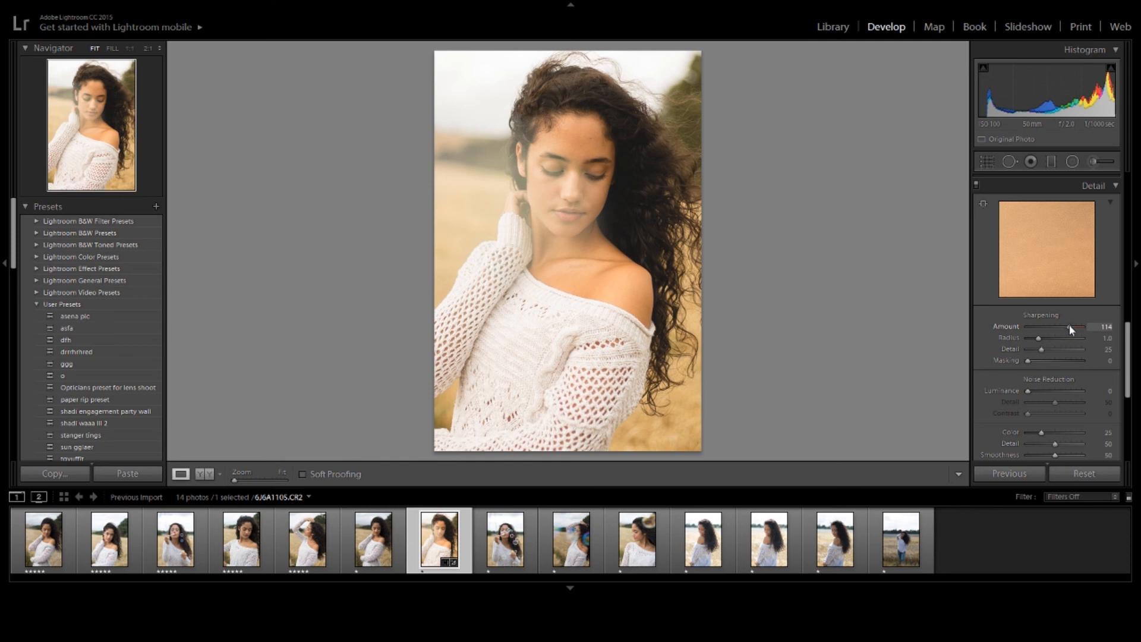
left_click(591, 168)
left_click_drag(492, 339, 588, 194)
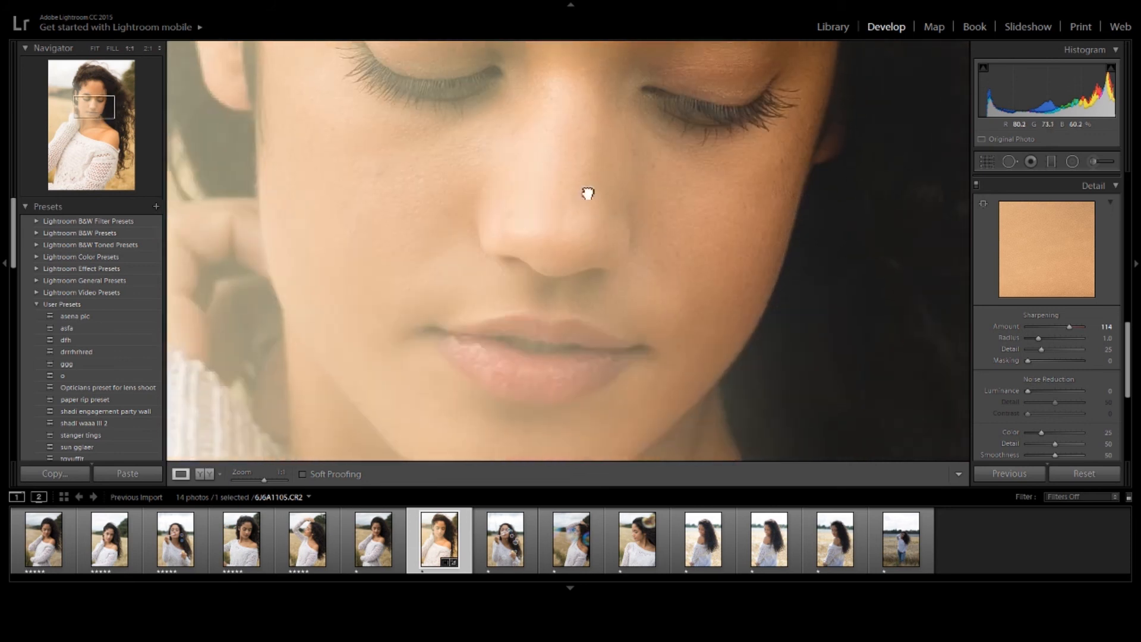
Inspect the face and hair at 1:1 magnification and set the Luminance noise reduction to 20 to smooth the skin
left_click_drag(396, 176, 382, 258)
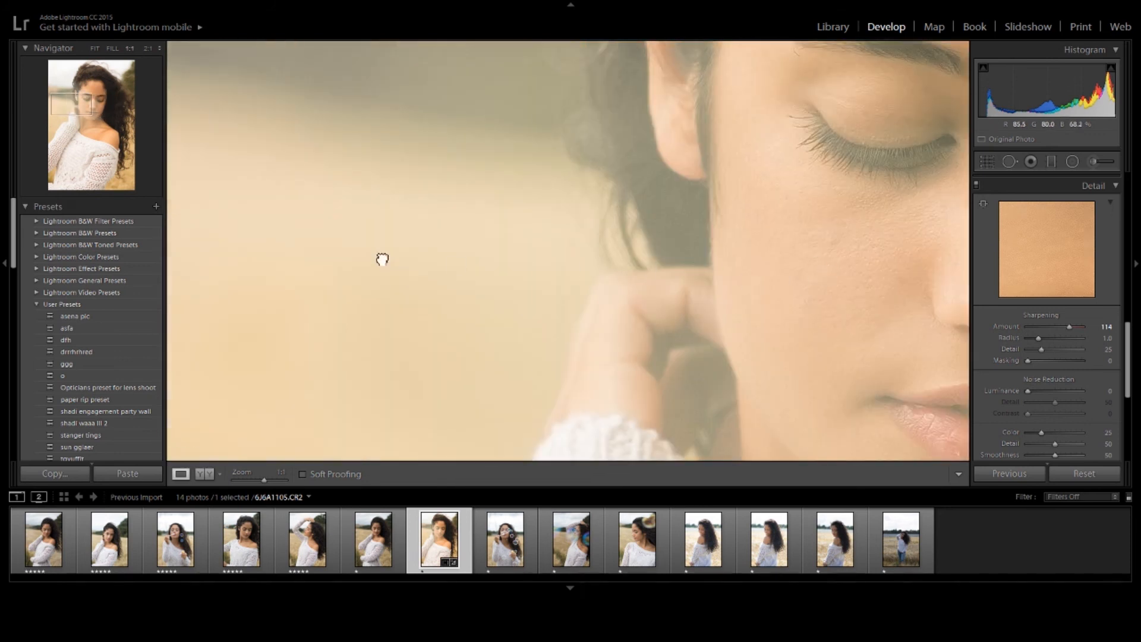
left_click_drag(716, 257, 476, 301)
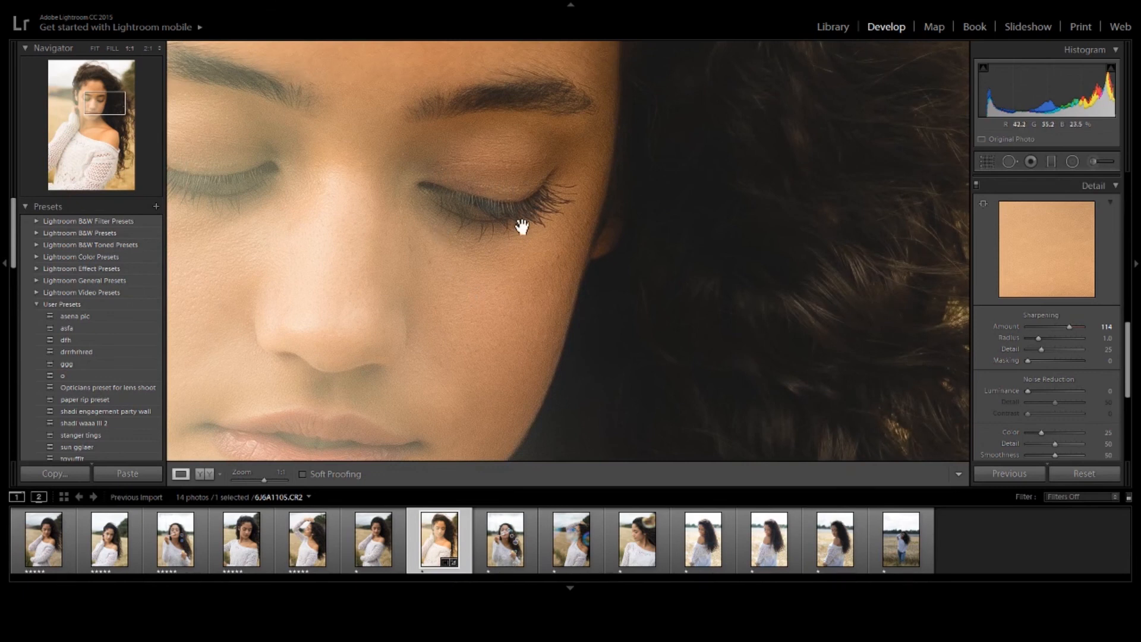
left_click_drag(518, 170, 499, 265)
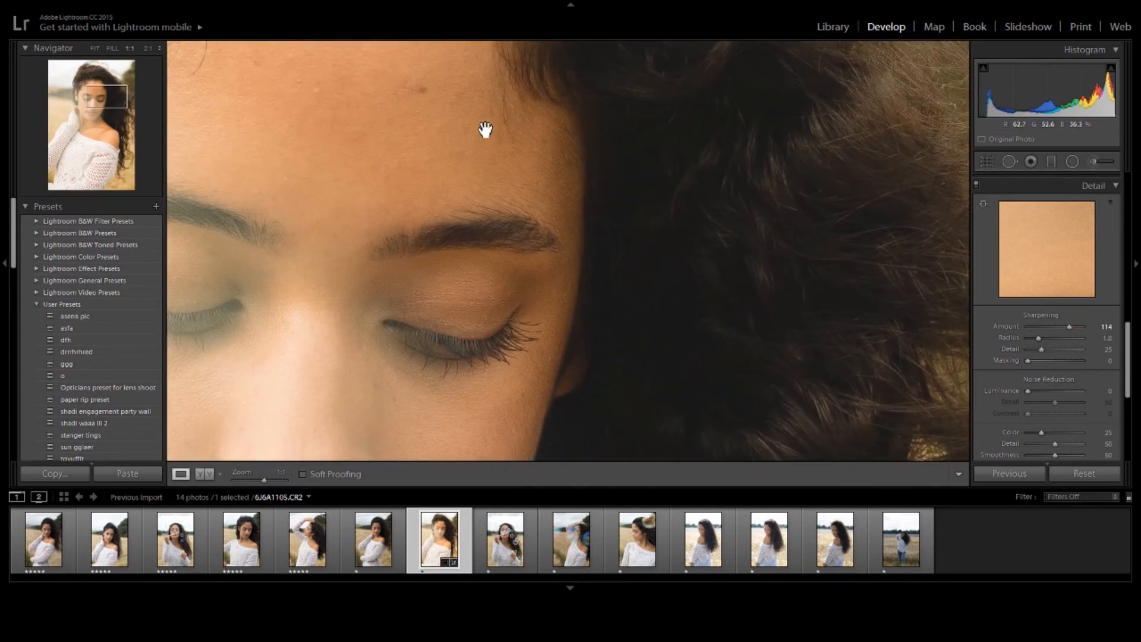
left_click_drag(585, 300, 503, 156)
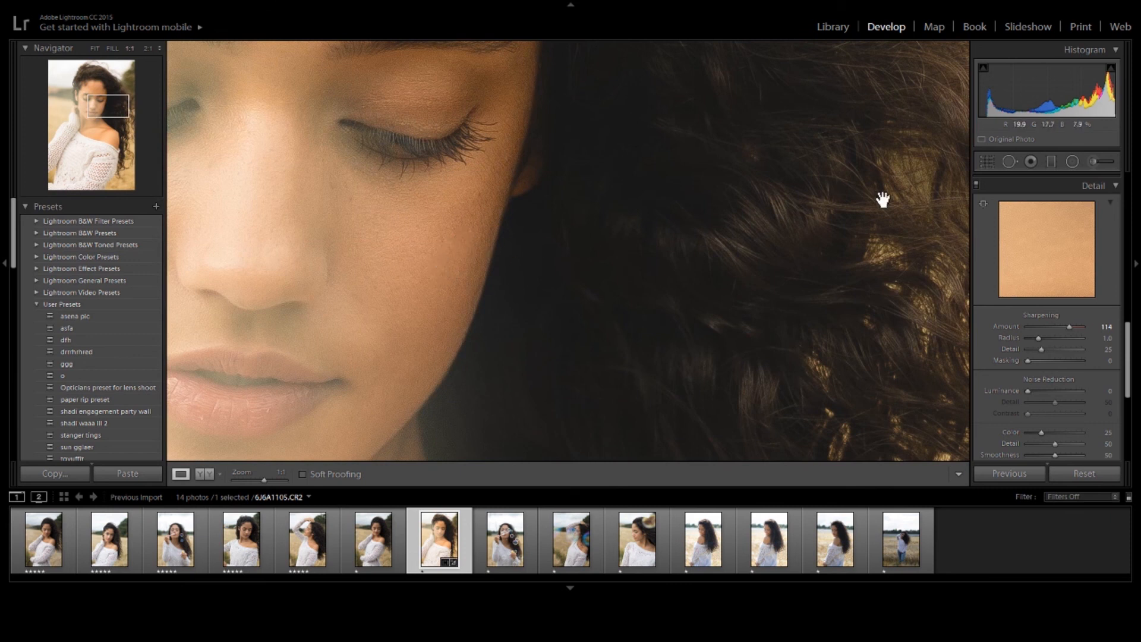
left_click_drag(450, 273, 567, 239)
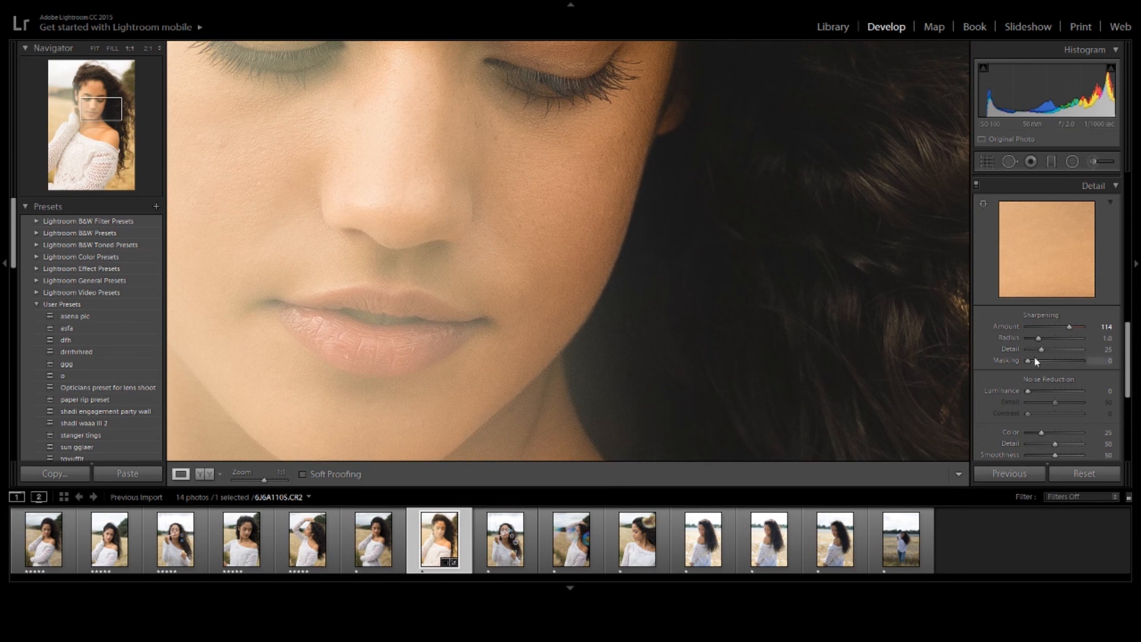
left_click(1035, 391)
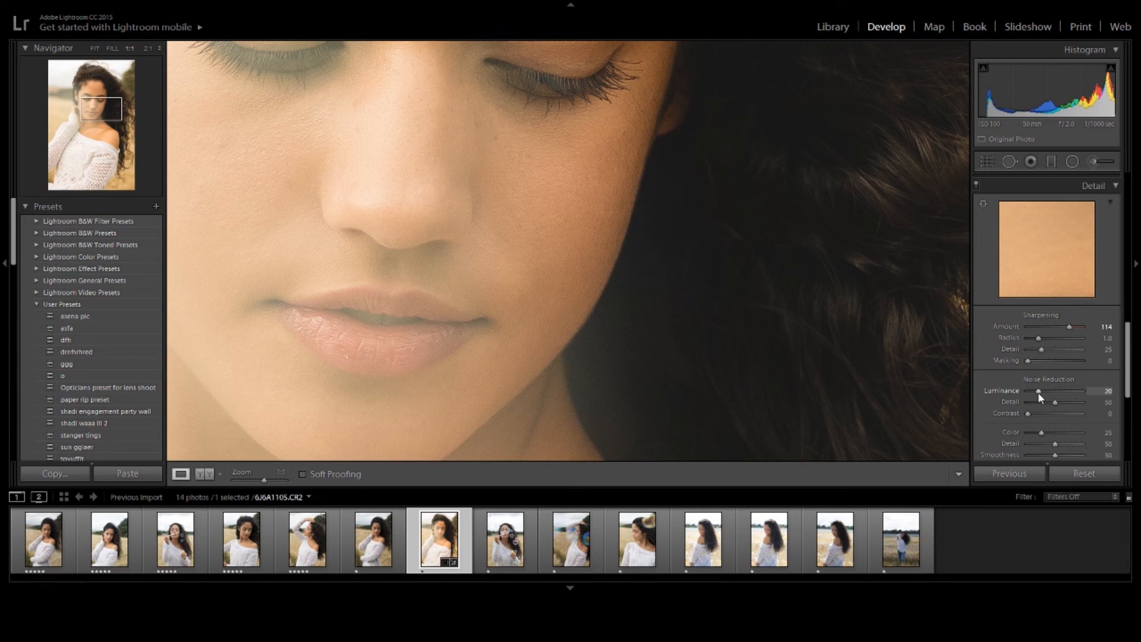
left_click(437, 202)
left_click(520, 213)
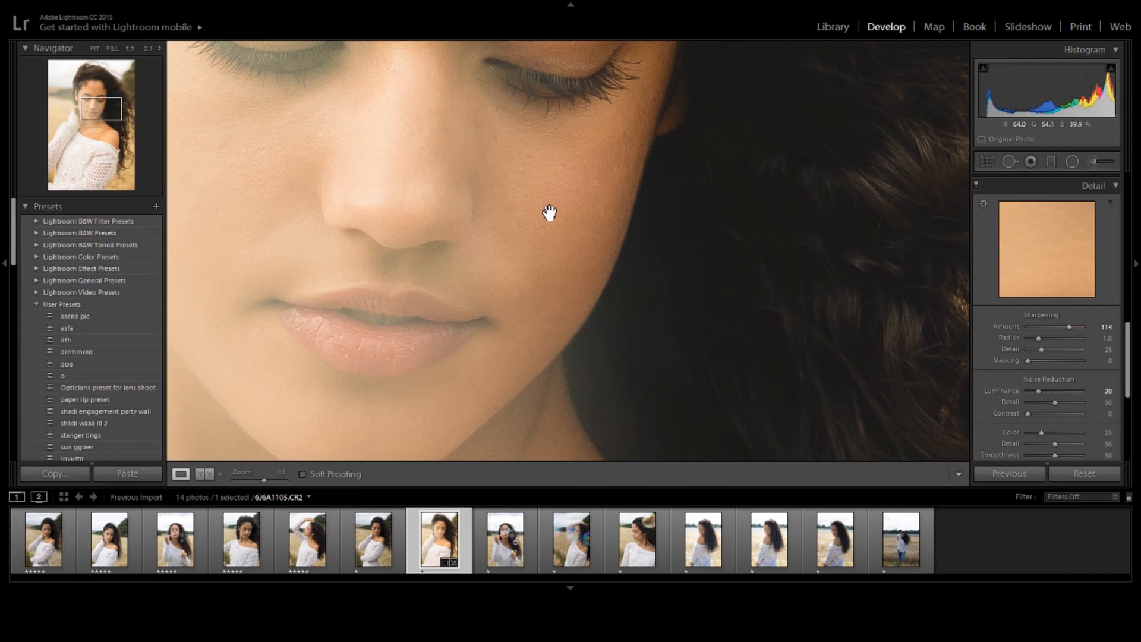
left_click_drag(550, 212, 553, 265)
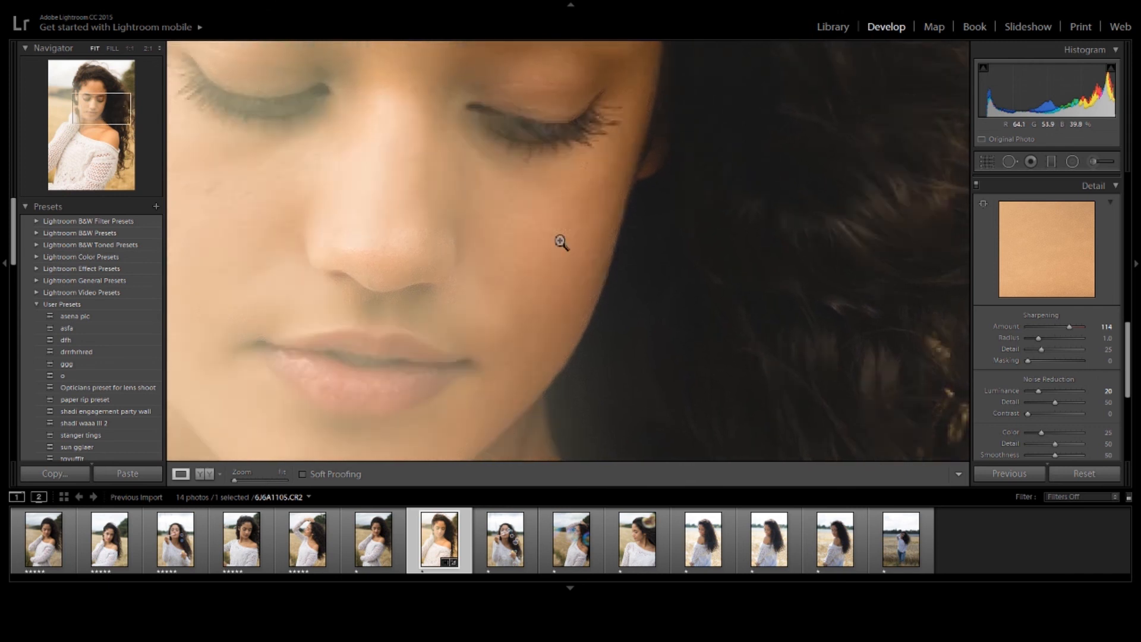
left_click(560, 242)
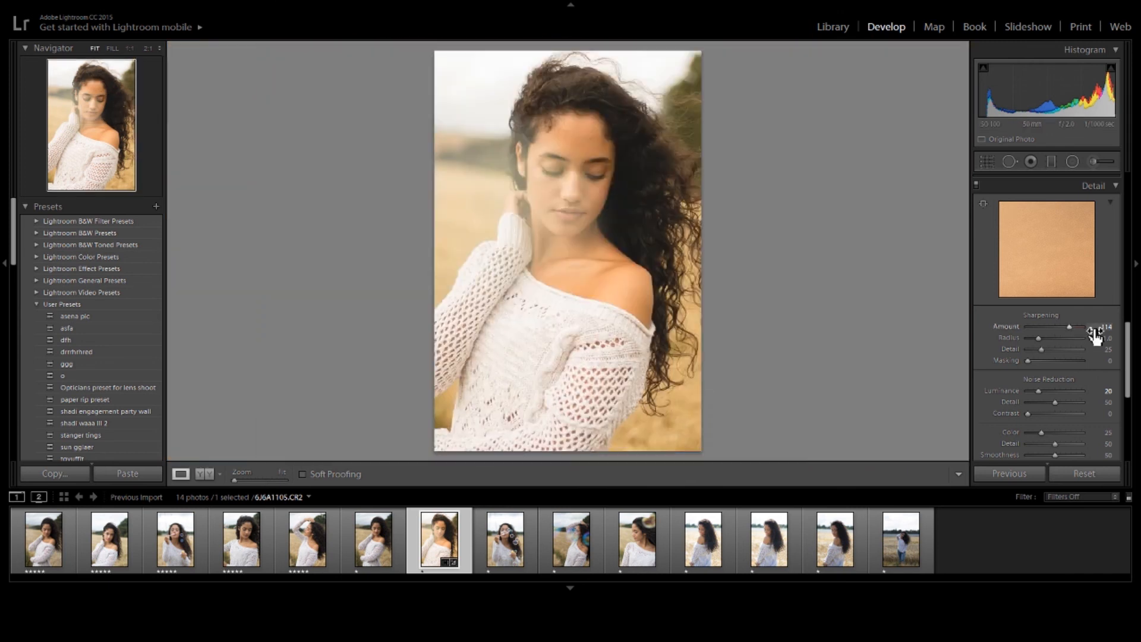
Compare the before and after versions of the whole portrait side by side and return to the single-photo view
scroll(1099, 342, "down", 5)
scroll(1101, 343, "up", 2)
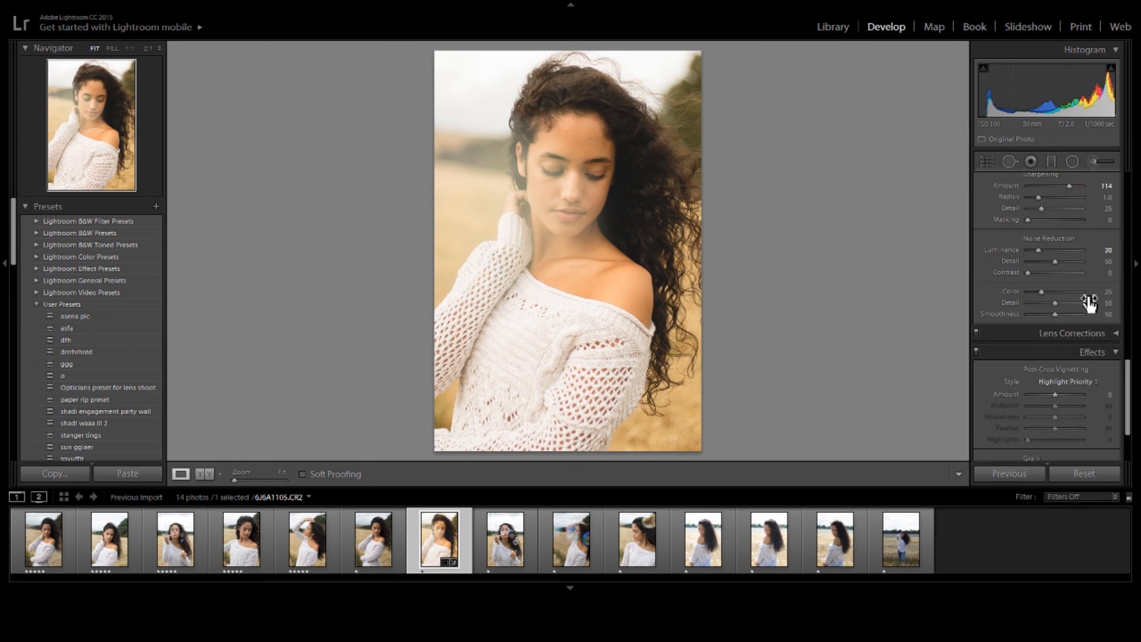
left_click_drag(1128, 385, 1125, 194)
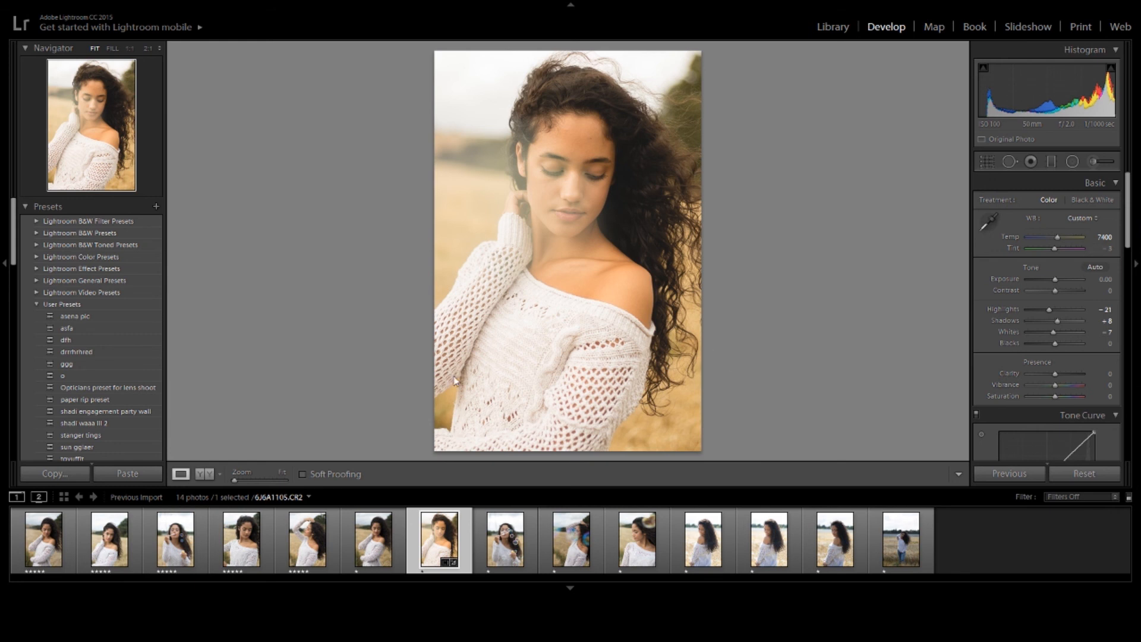
left_click(205, 474)
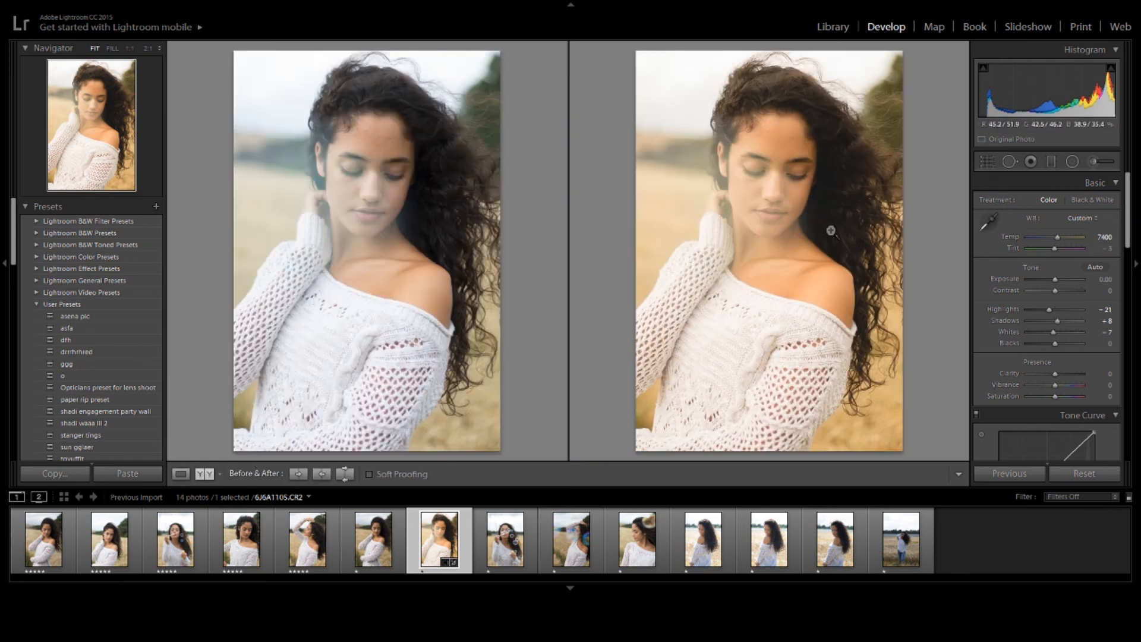
left_click(182, 473)
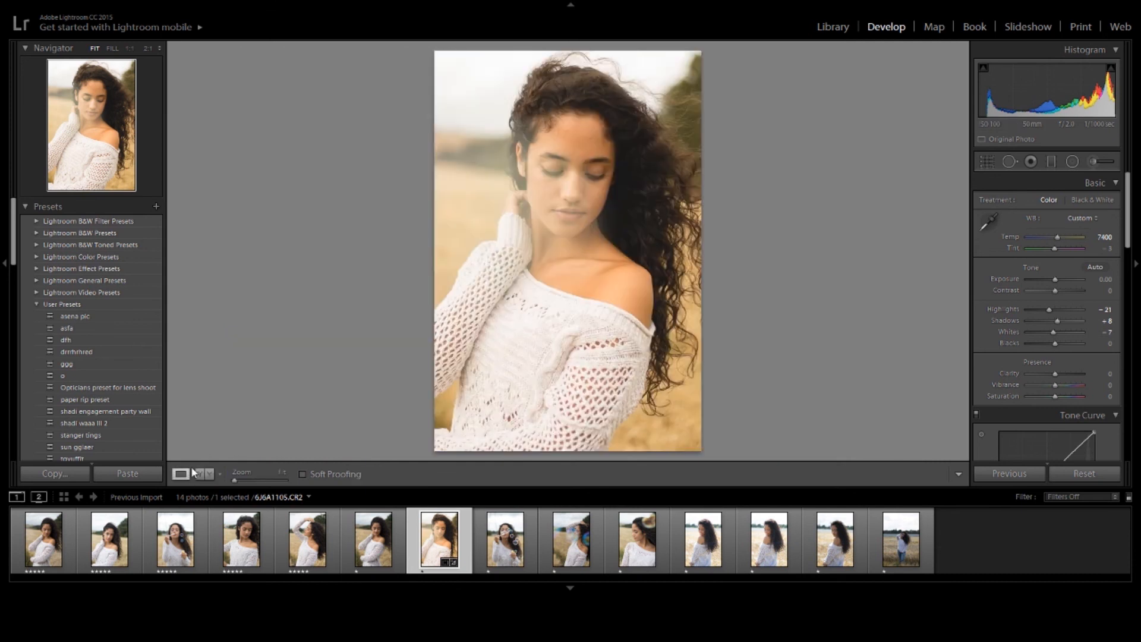